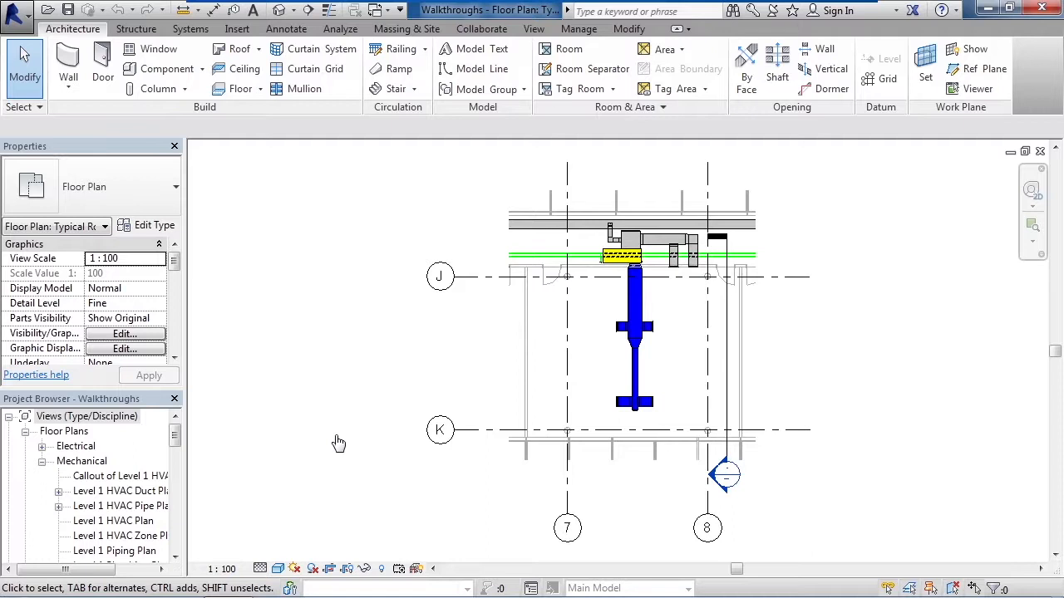
# Step: Show the camera path of Walkthrough 1 in the floor plan
pyautogui.click(177, 437)
pyautogui.moveTo(177, 437); pyautogui.dragTo(197, 507)
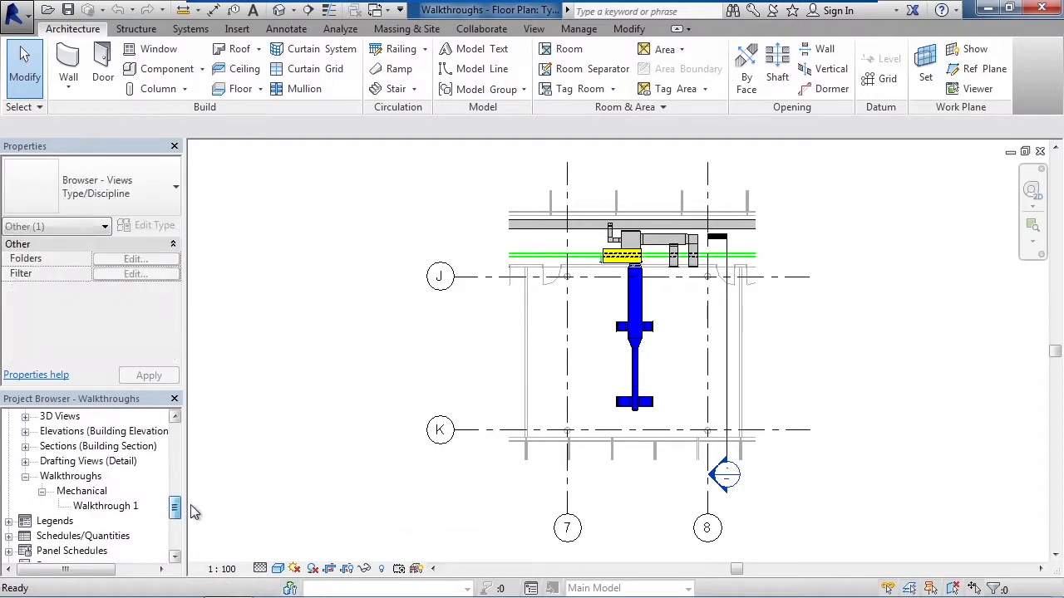
pyautogui.click(71, 477)
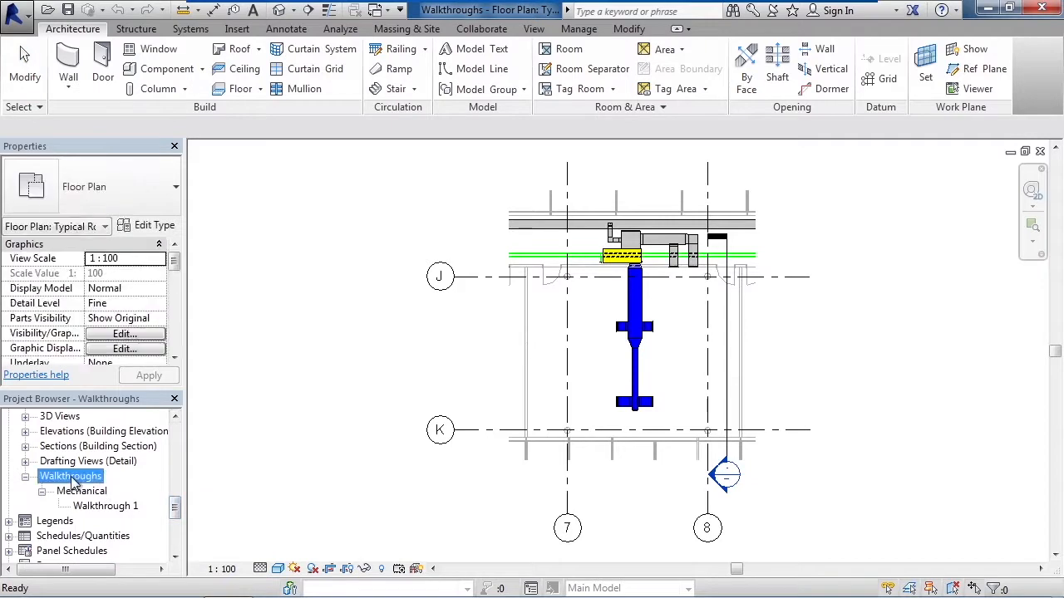
pyautogui.click(119, 511)
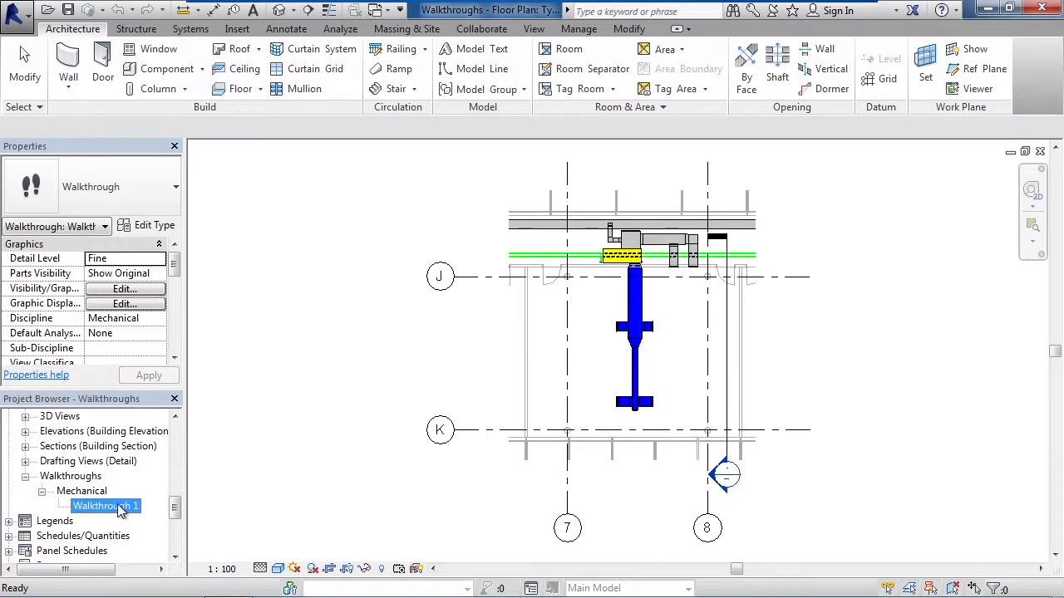
pyautogui.rightClick(119, 510)
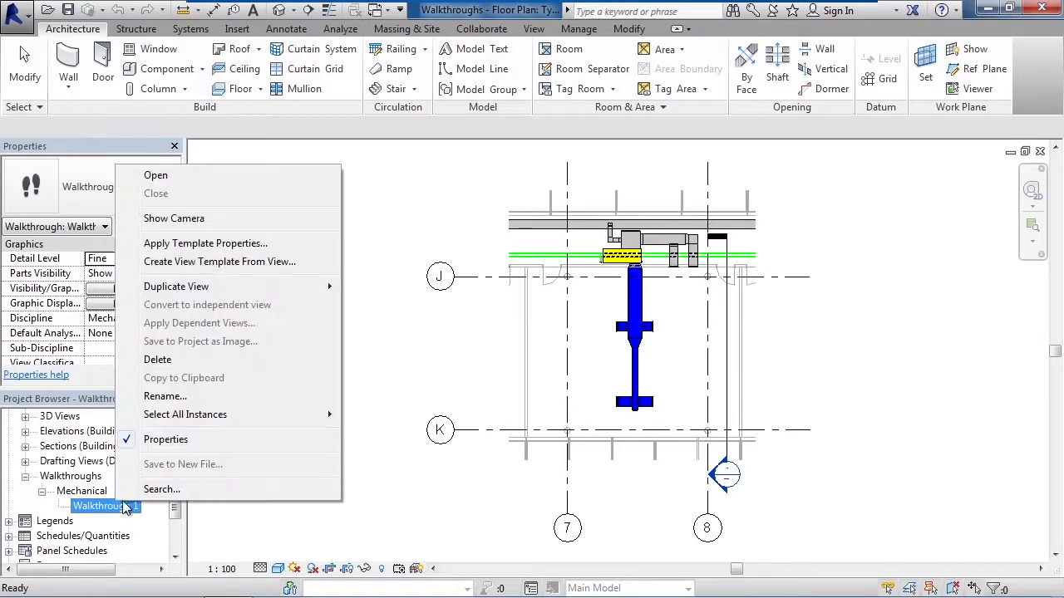
pyautogui.click(176, 221)
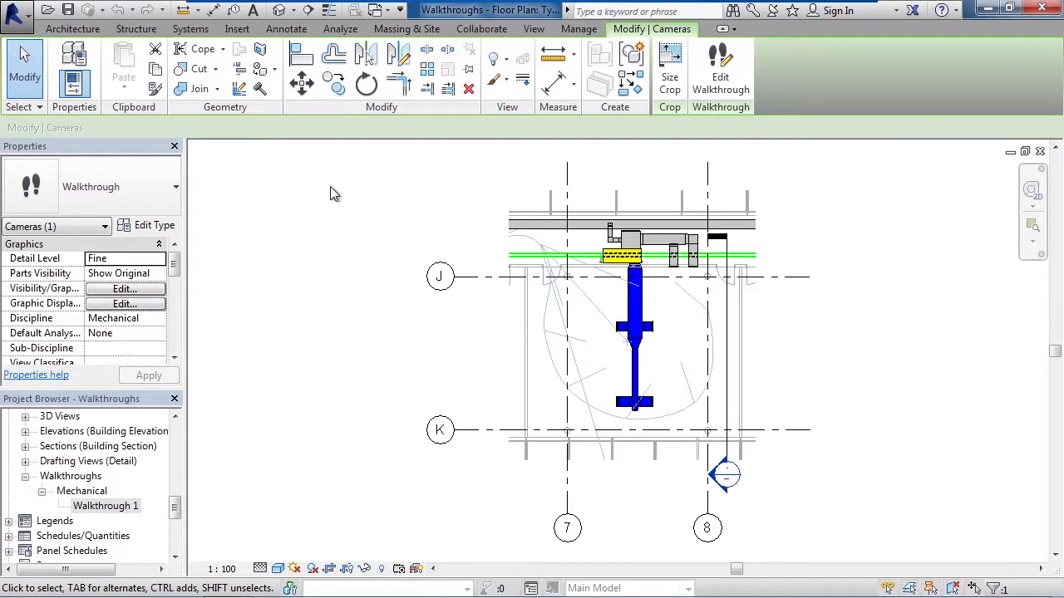
# Step: Edit Walkthrough 1 to open and play its walkthrough view, and close that view to return to the floor plan
pyautogui.click(716, 97)
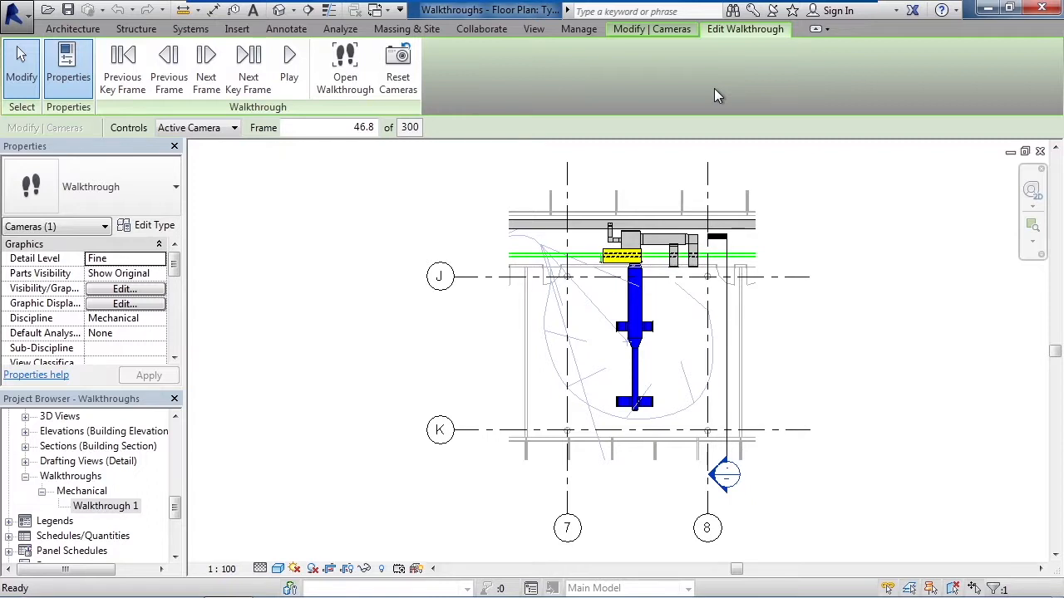
pyautogui.click(348, 87)
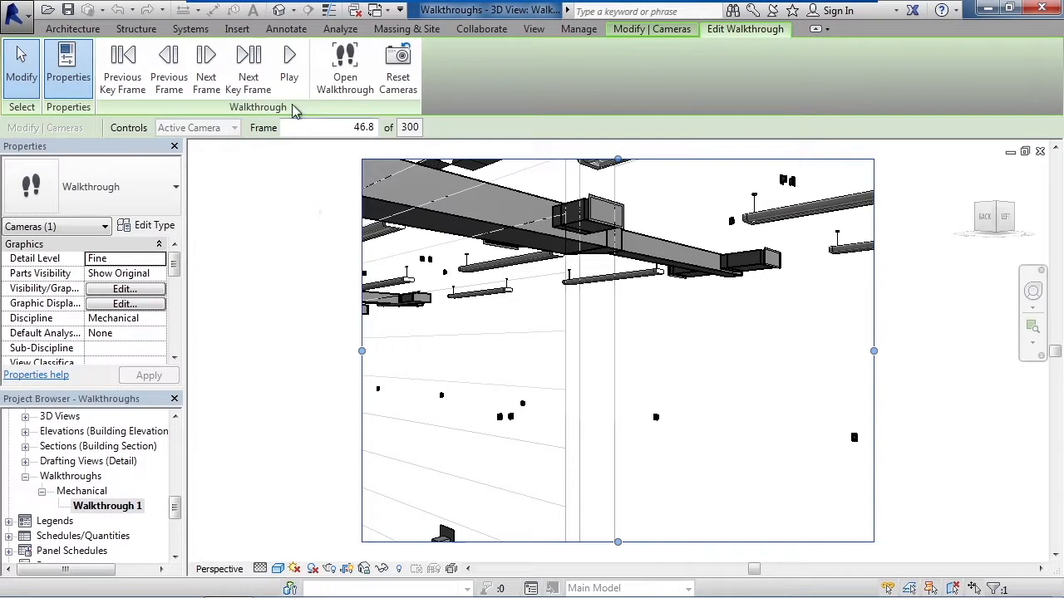
pyautogui.click(291, 77)
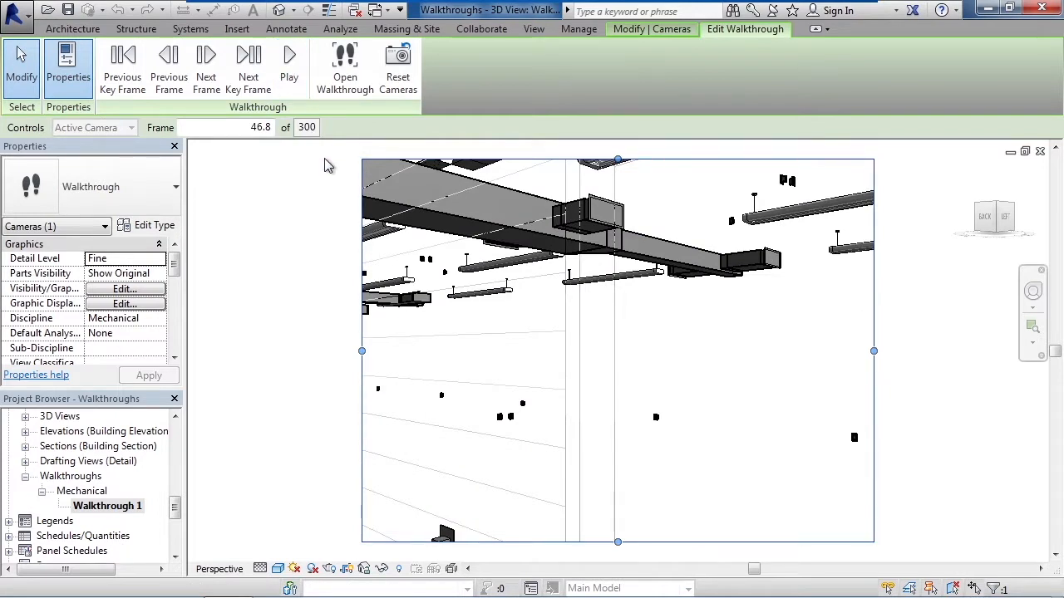
pyautogui.click(1039, 152)
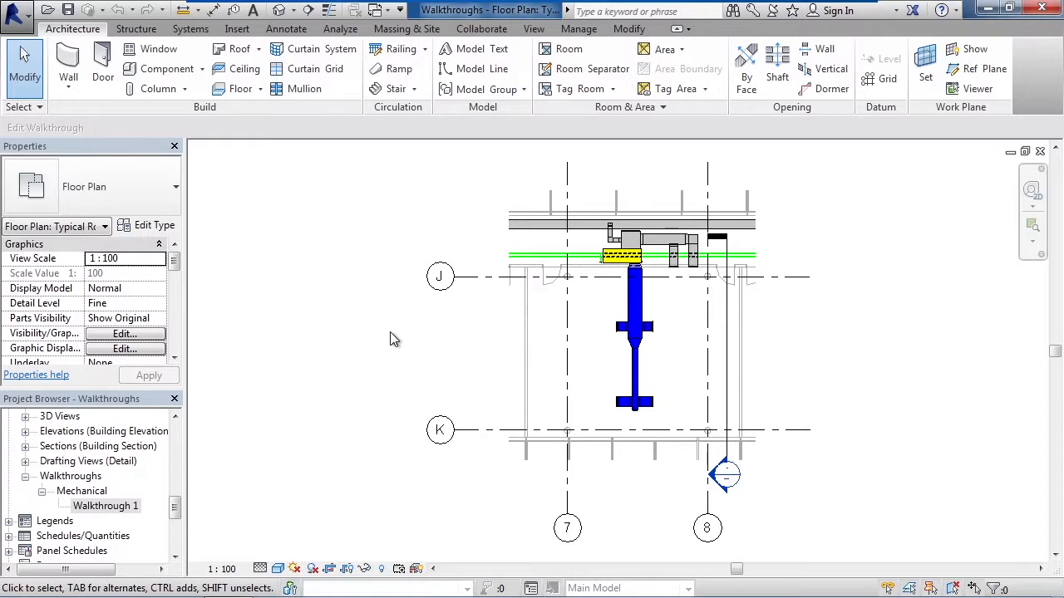
# Step: Edit Walkthrough 1 from the plan, moving its active camera to the key frames along grid 7 and re-aiming its target across the room
pyautogui.click(125, 507)
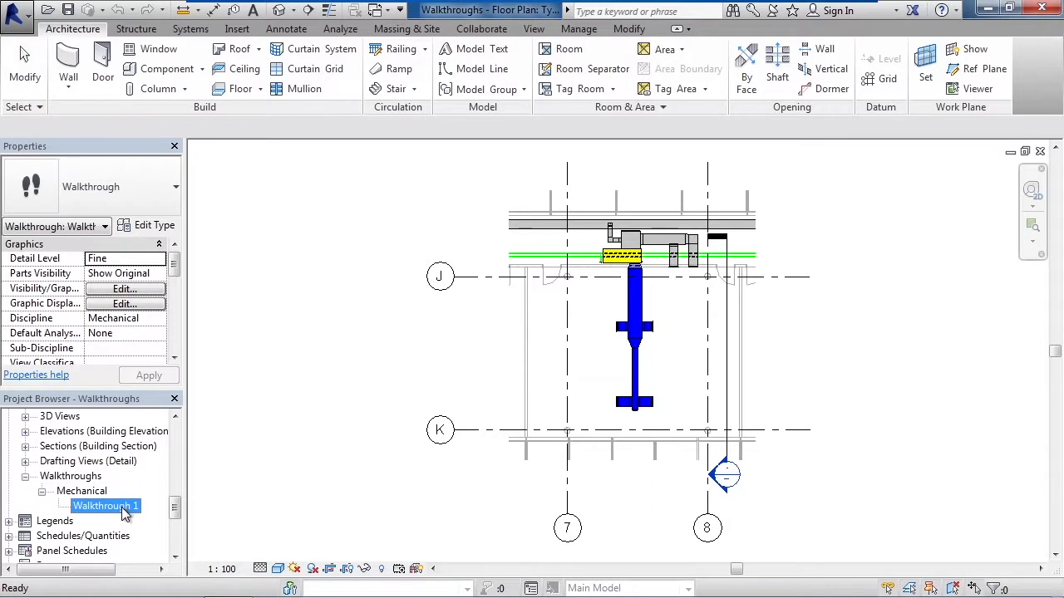
pyautogui.rightClick(125, 509)
pyautogui.click(158, 222)
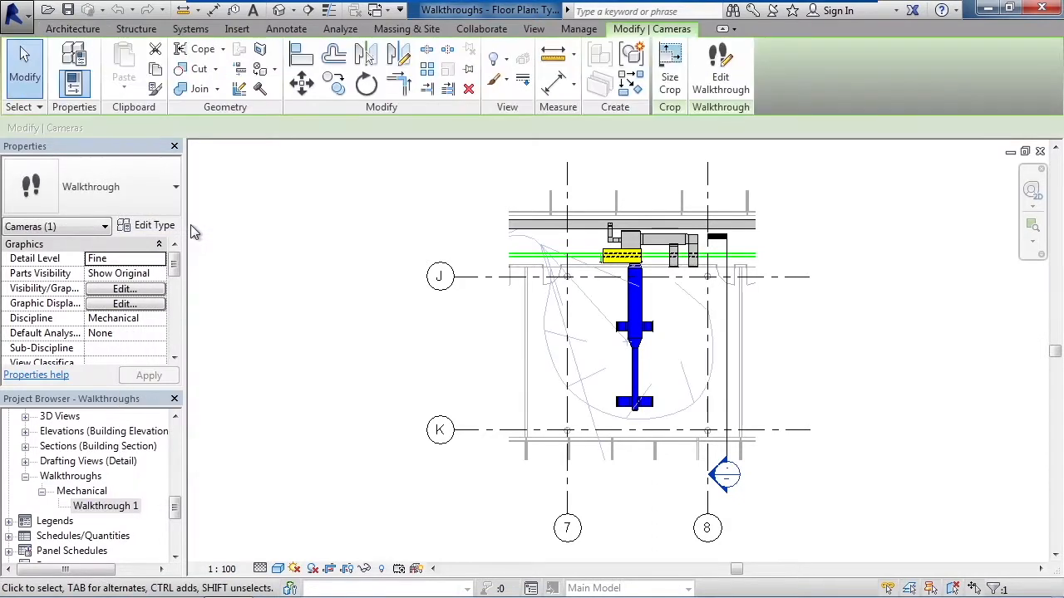
pyautogui.click(732, 94)
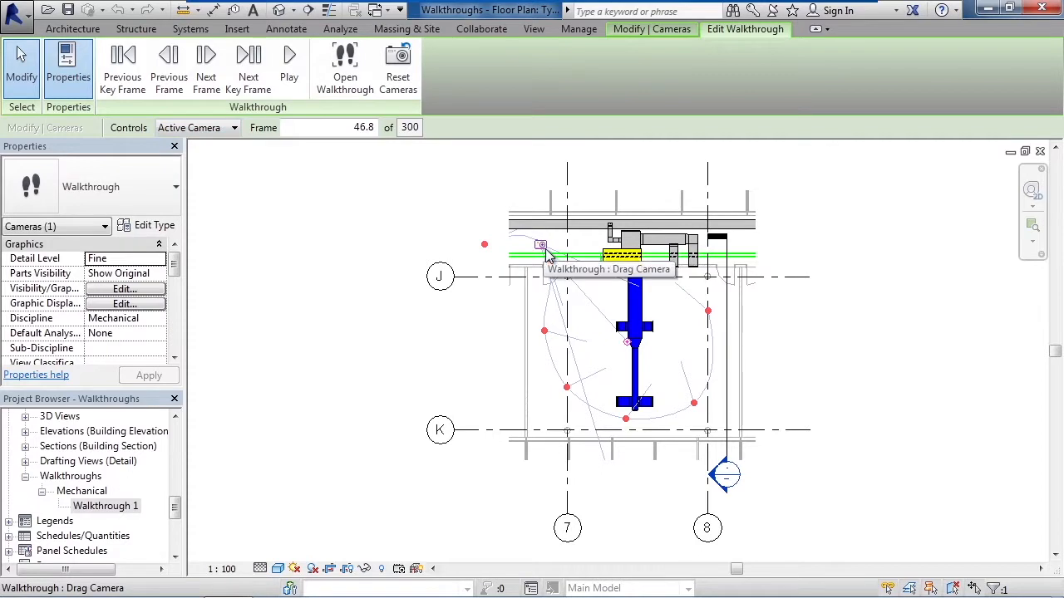
pyautogui.moveTo(547, 256); pyautogui.dragTo(545, 332)
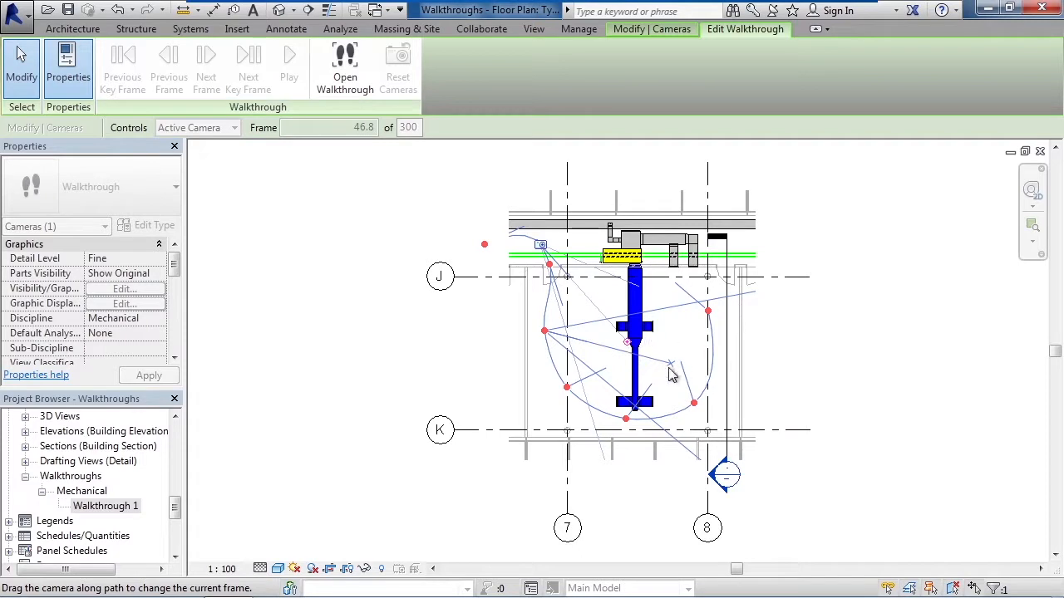
pyautogui.moveTo(680, 353); pyautogui.dragTo(551, 354)
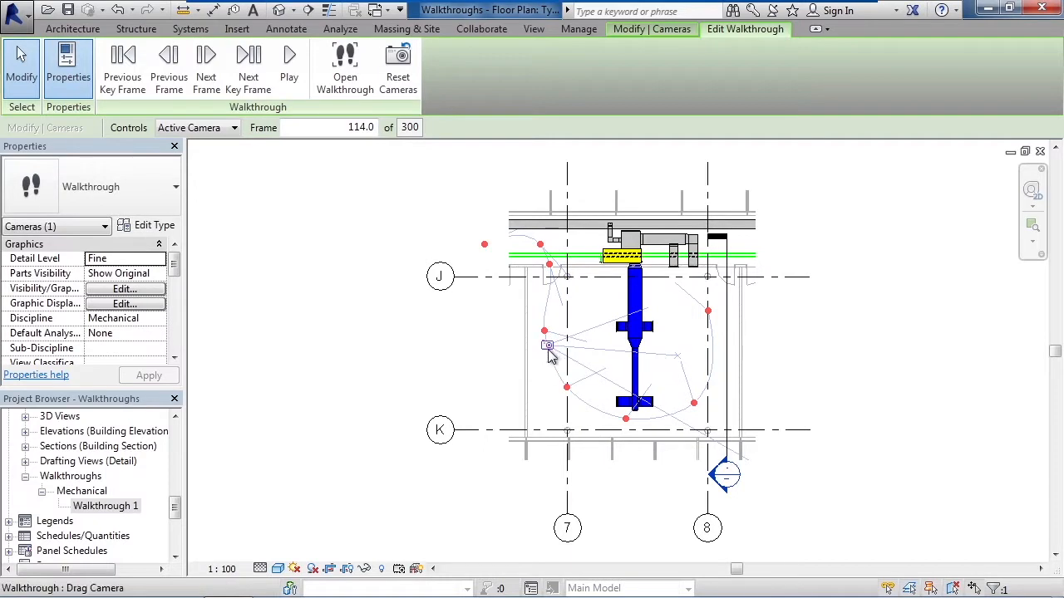
pyautogui.moveTo(570, 385); pyautogui.dragTo(571, 389)
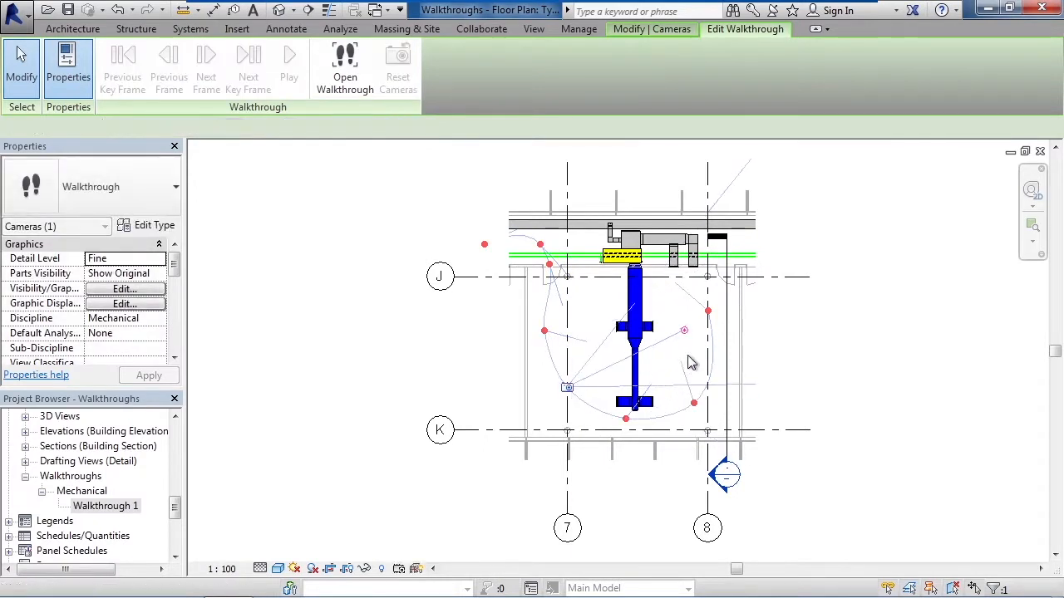
pyautogui.moveTo(686, 331)
pyautogui.mouseDown()
pyautogui.moveTo(679, 315)
pyautogui.moveTo(683, 326)
pyautogui.mouseUp()
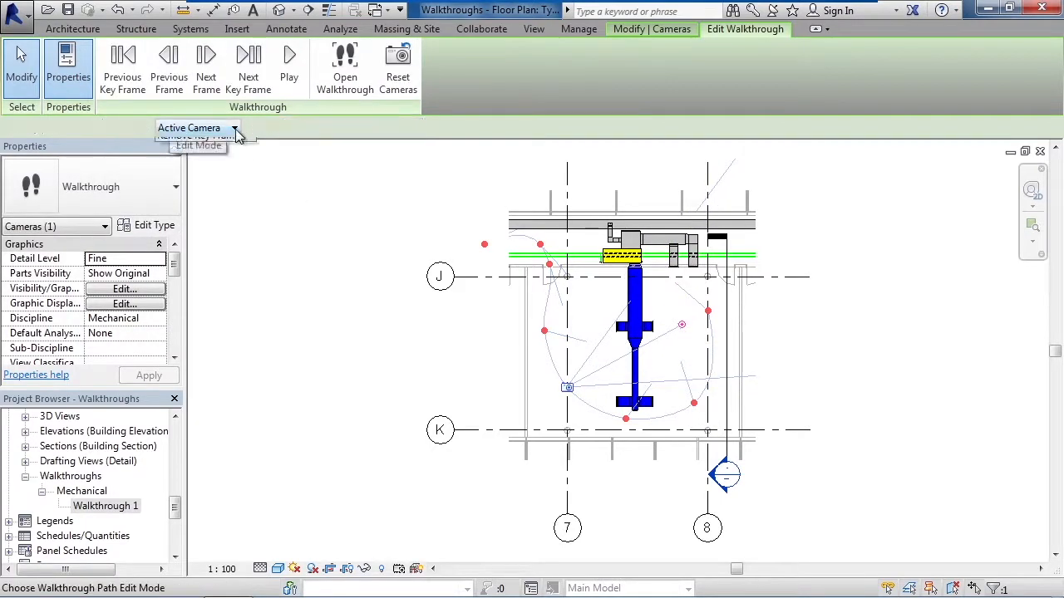
# Step: Set the walkthrough controls to Path and shift the key frame on grid 7 just above grid K slightly
pyautogui.click(235, 128)
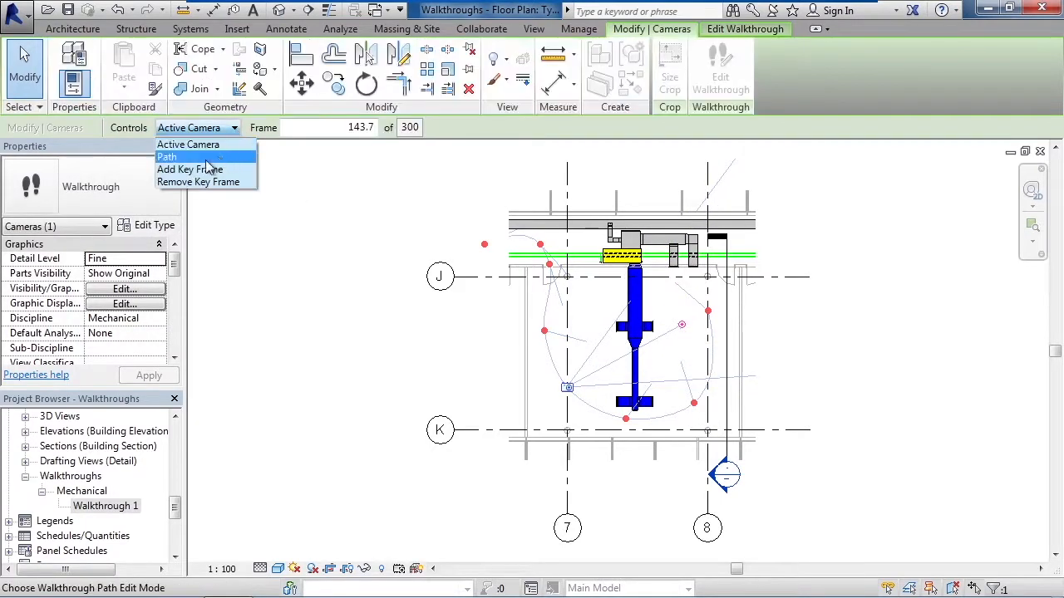
pyautogui.click(207, 159)
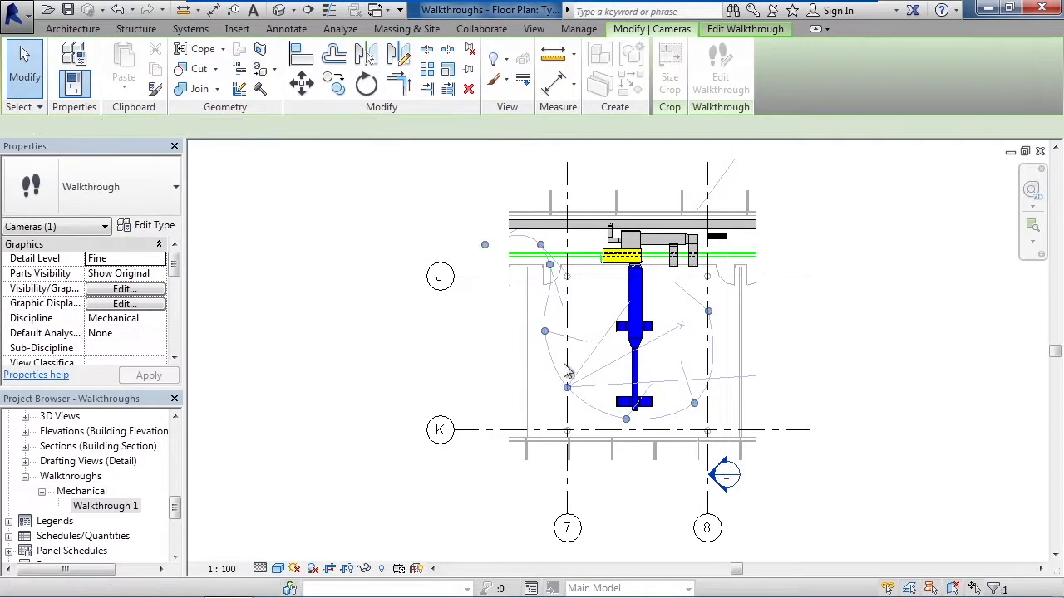
pyautogui.moveTo(570, 389)
pyautogui.mouseDown()
pyautogui.moveTo(558, 406)
pyautogui.moveTo(573, 395)
pyautogui.mouseUp()
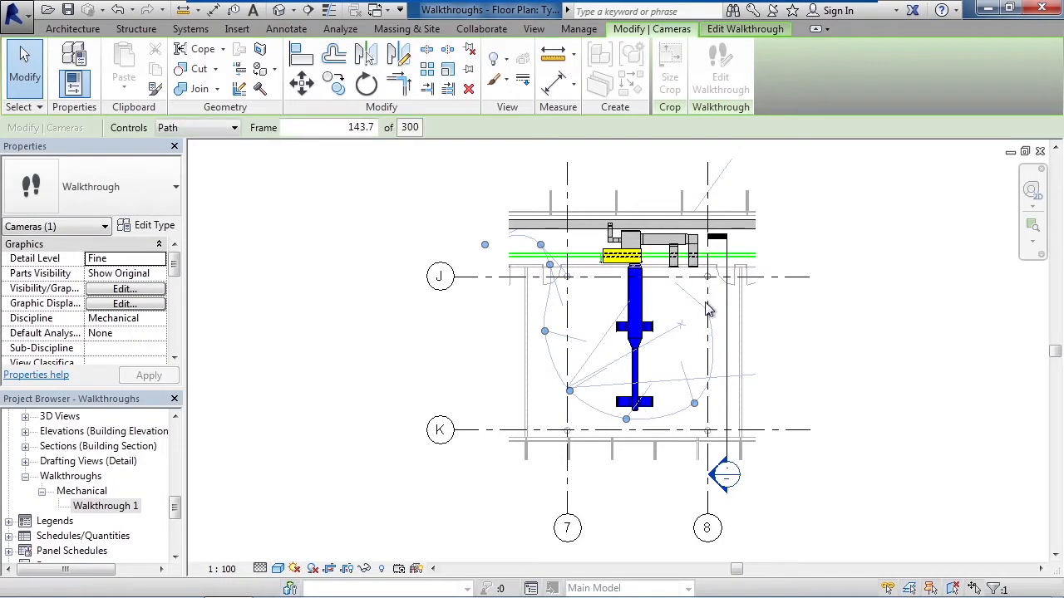
# Step: Set the walkthrough controls to Add Key Frame and end editing of Walkthrough 1
pyautogui.click(236, 130)
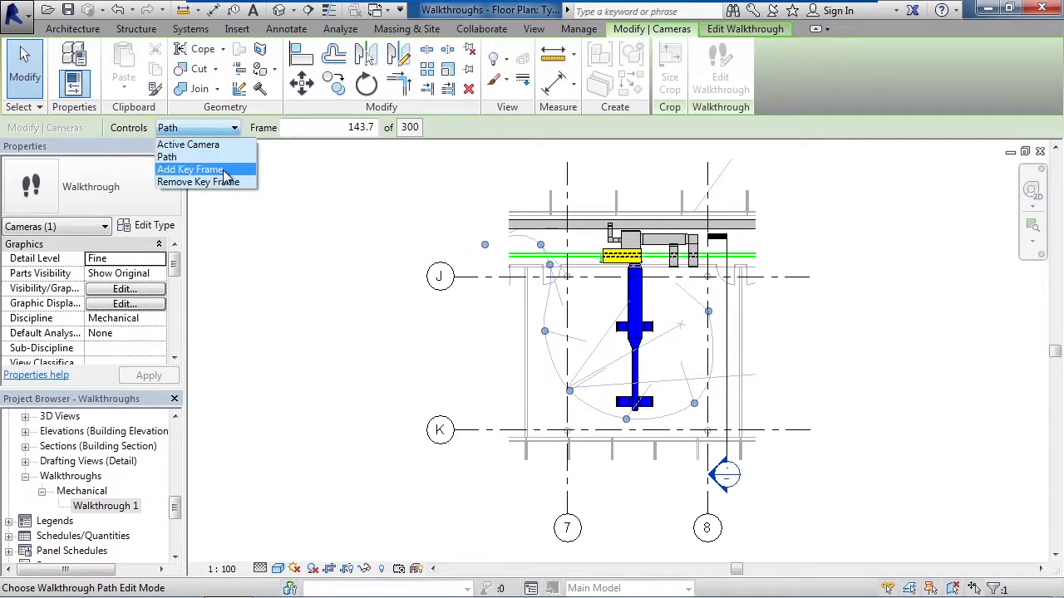
pyautogui.click(191, 169)
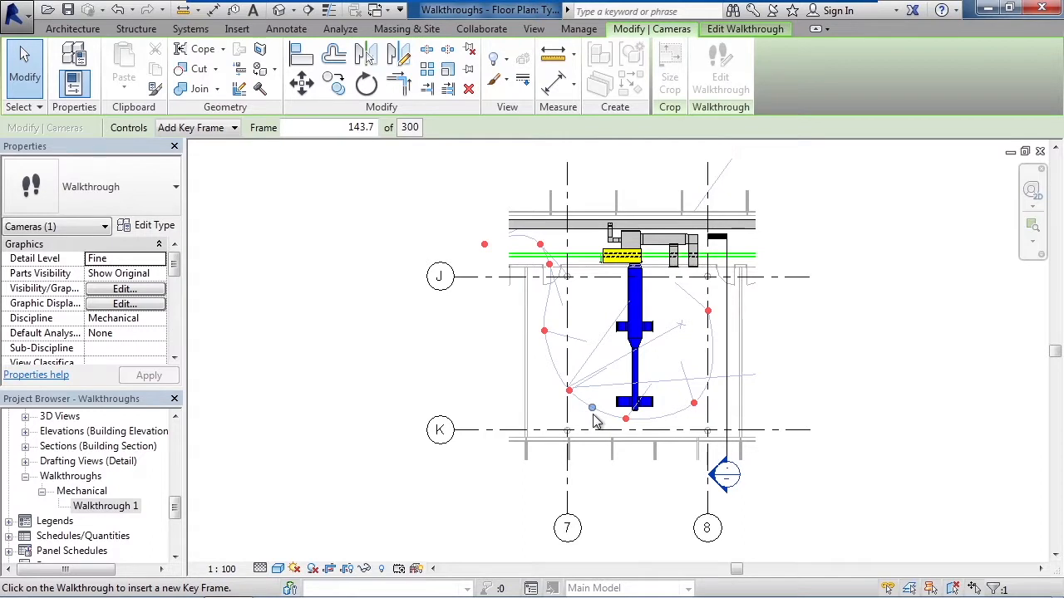
pyautogui.click(25, 79)
pyautogui.click(25, 79)
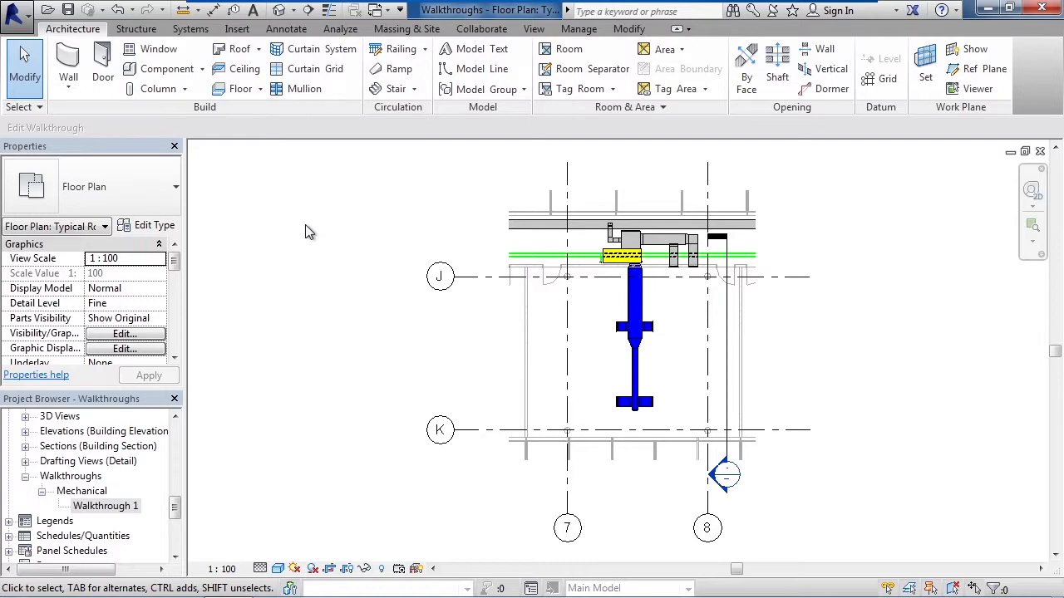
# Step: Create a walkthrough with eight key frames, running from the corridor near grid 7 down around the room and up along grid 8
pyautogui.click(536, 31)
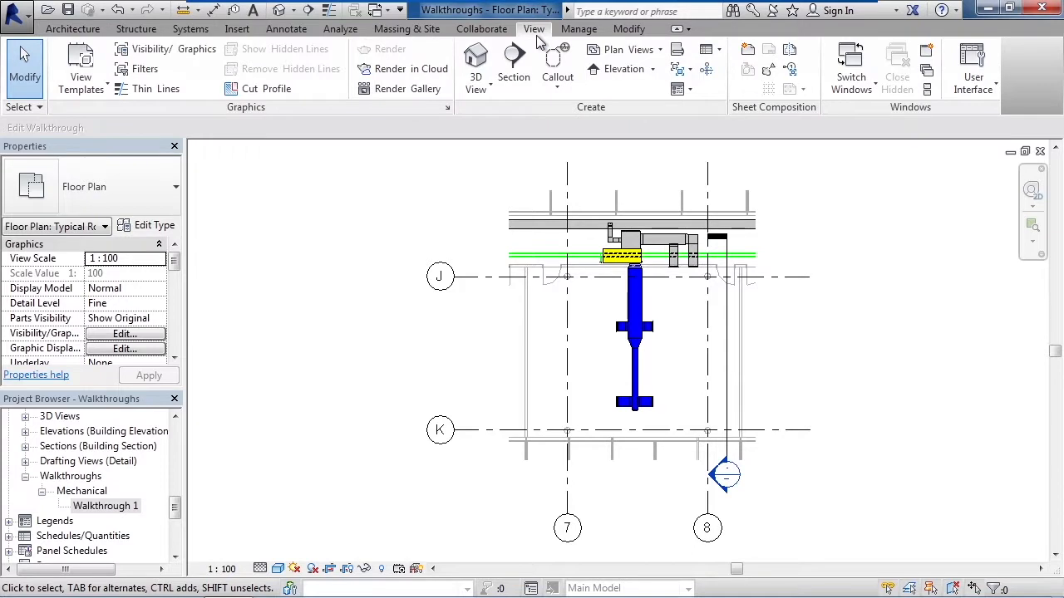
pyautogui.click(492, 91)
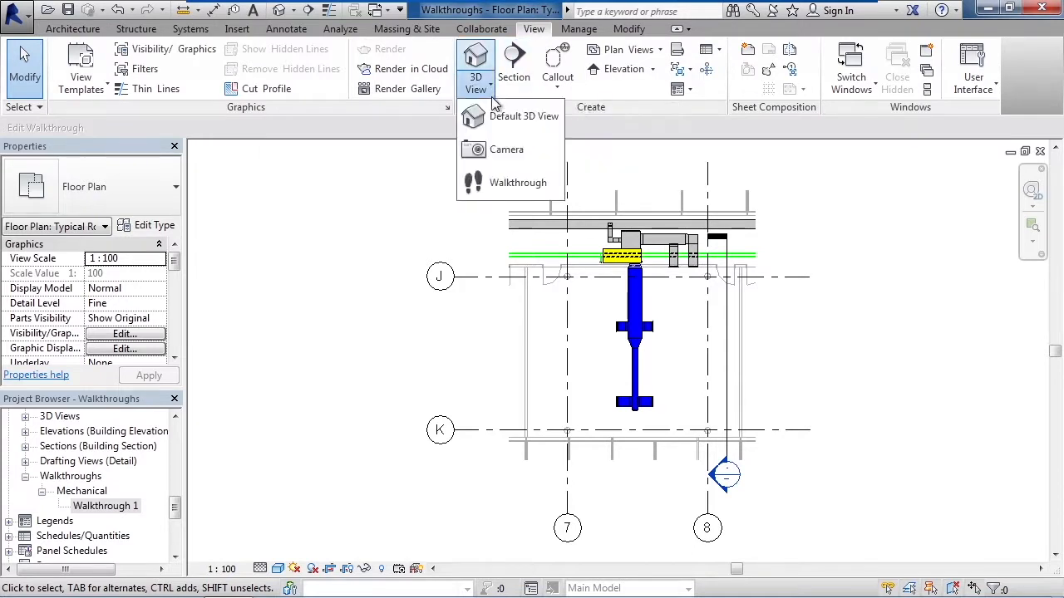
pyautogui.click(502, 185)
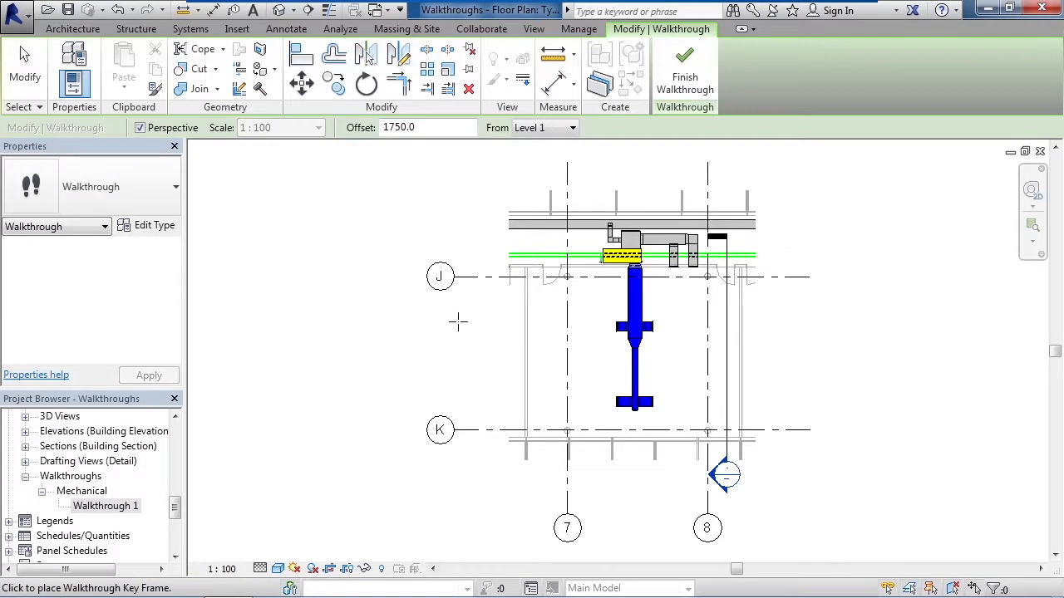
pyautogui.click(521, 251)
pyautogui.click(558, 259)
pyautogui.click(553, 319)
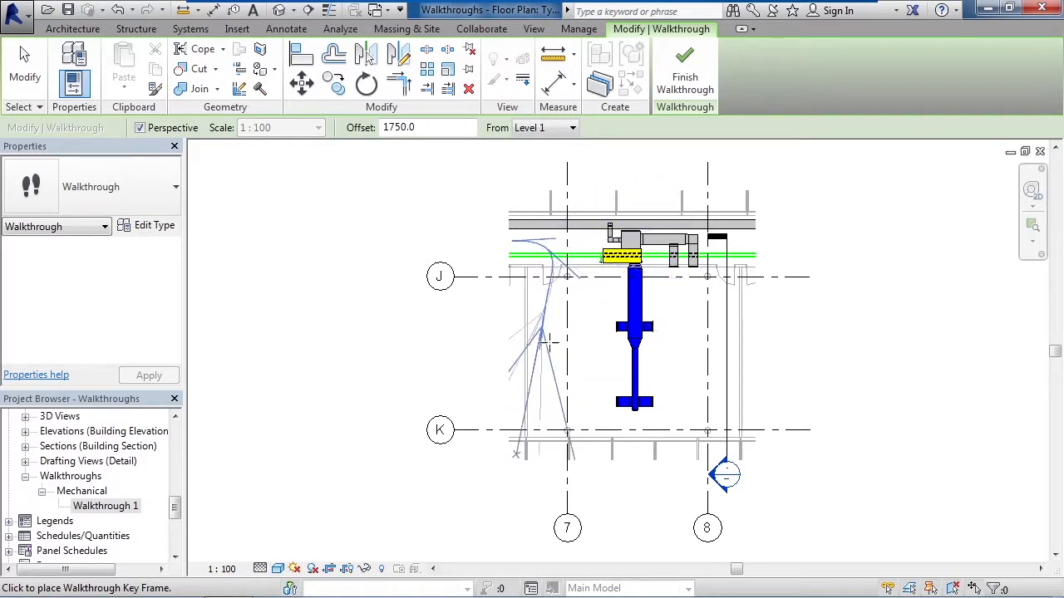
pyautogui.click(565, 400)
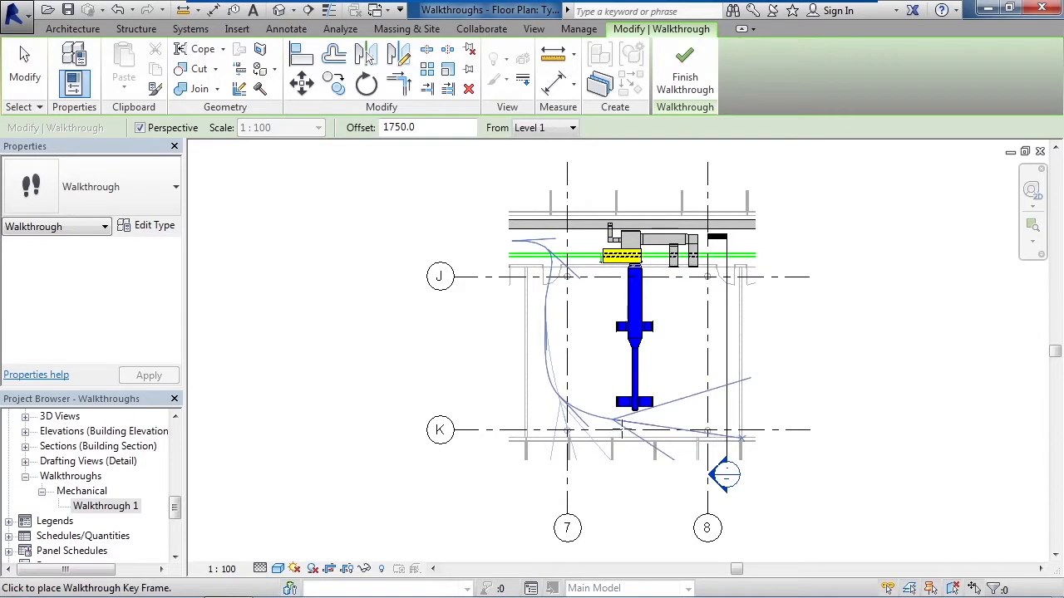
pyautogui.click(629, 429)
pyautogui.click(695, 417)
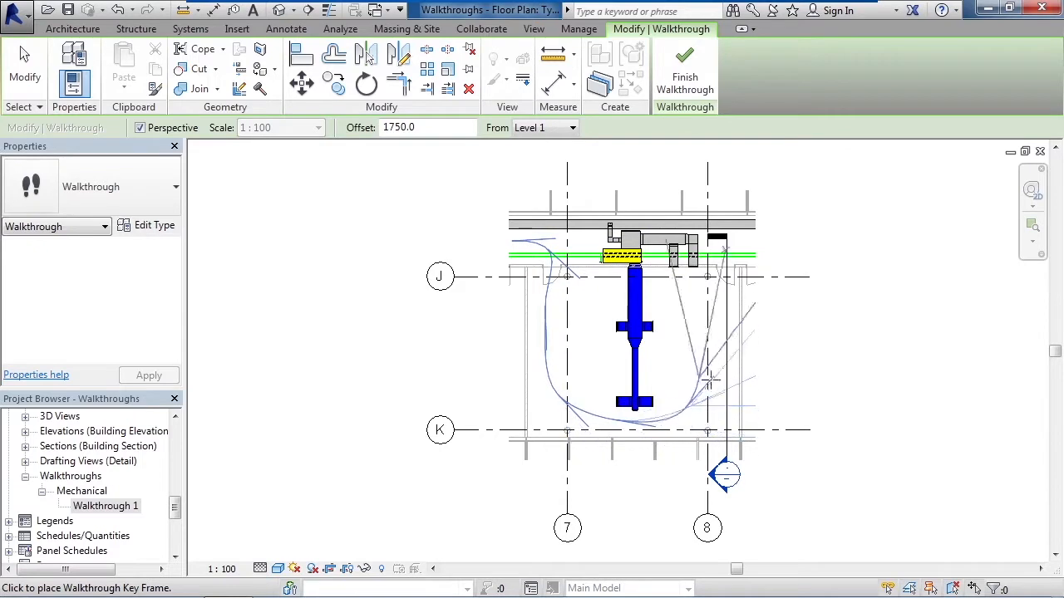
pyautogui.click(709, 353)
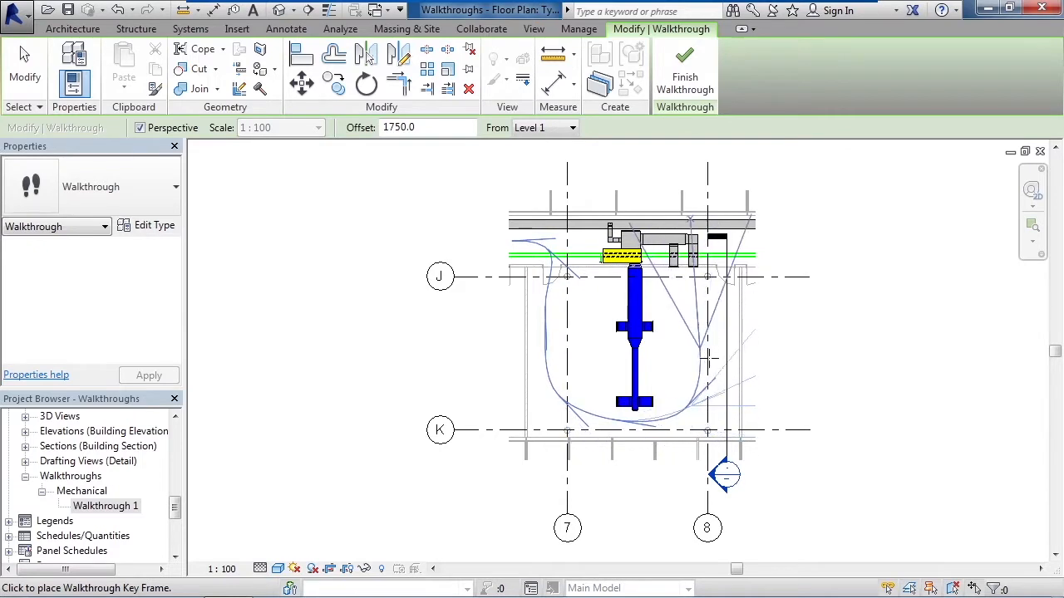
pyautogui.click(709, 291)
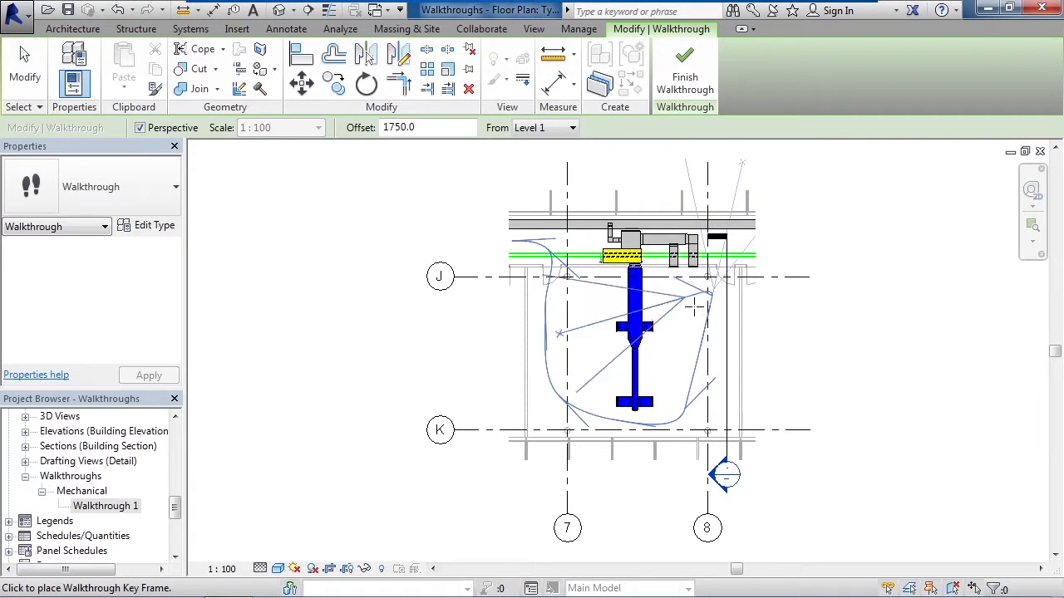
pyautogui.click(699, 78)
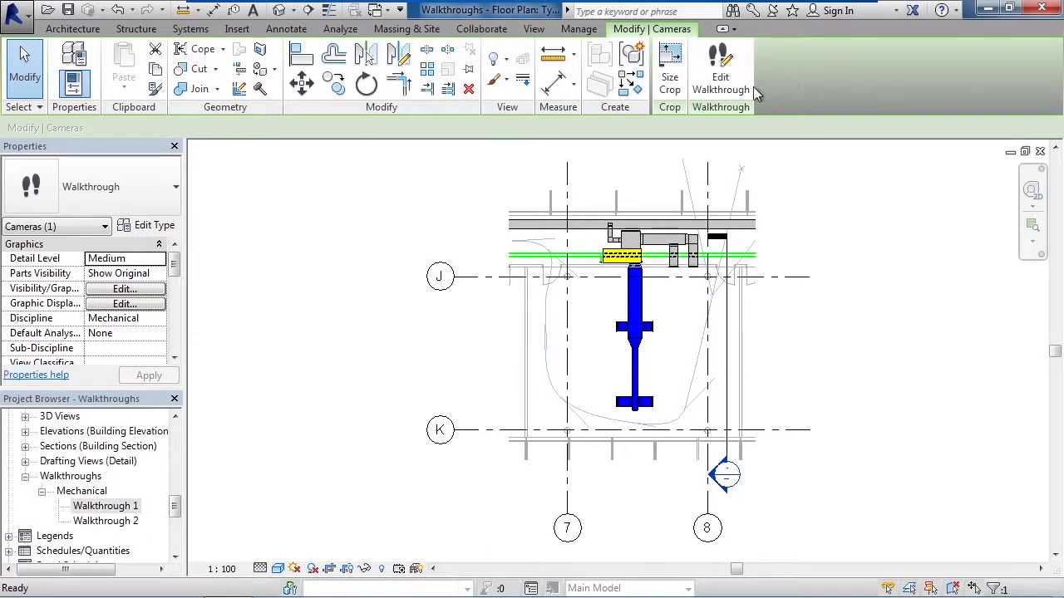
# Step: Edit the new walkthrough, moving the active camera back through the key frames along grid 8 and aiming each target toward the ductwork
pyautogui.click(723, 88)
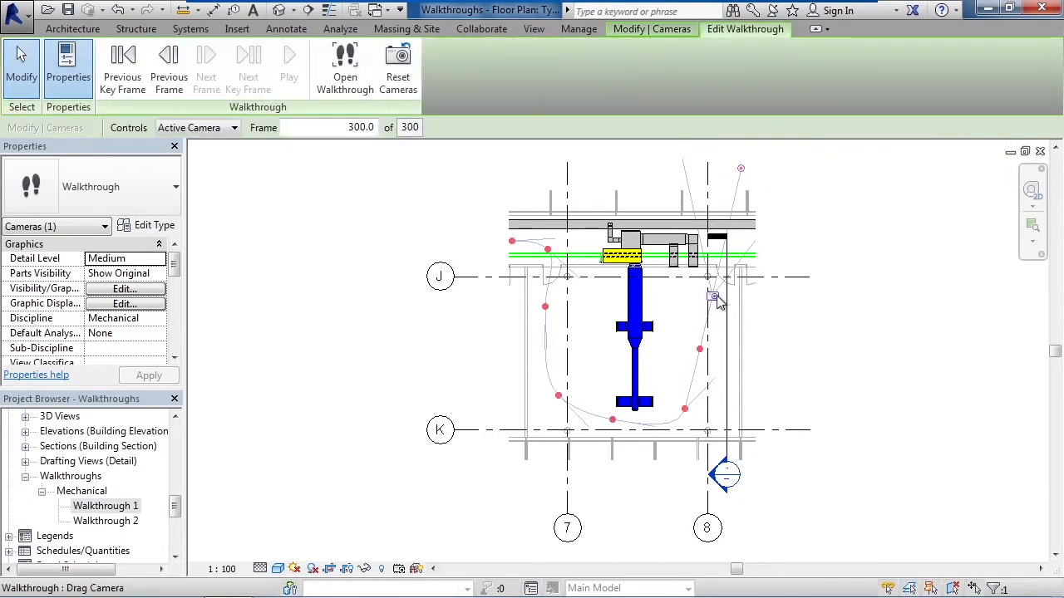
pyautogui.moveTo(744, 171); pyautogui.dragTo(626, 197)
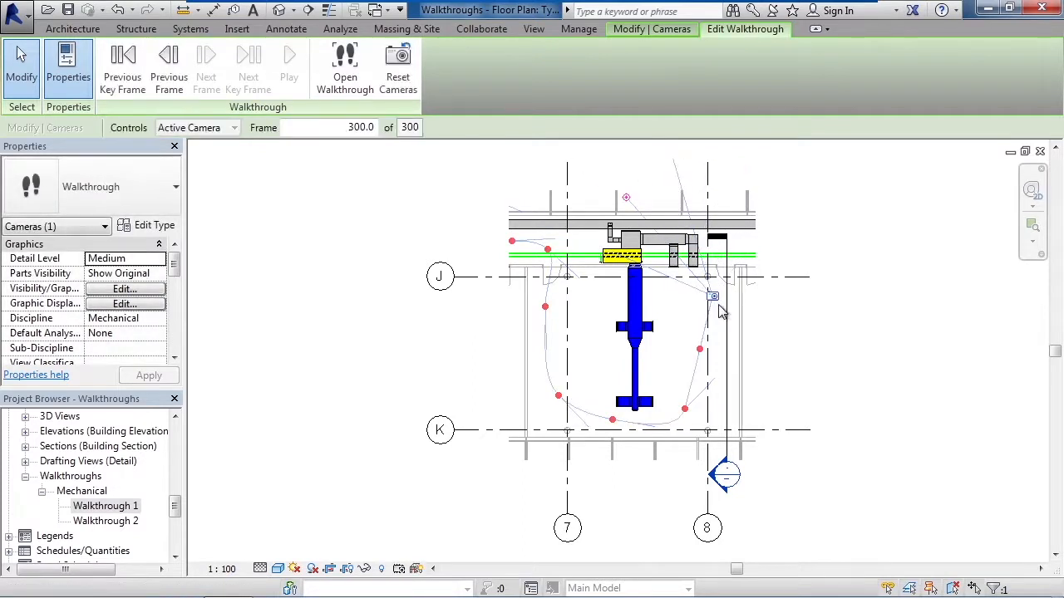
pyautogui.moveTo(714, 297); pyautogui.dragTo(701, 351)
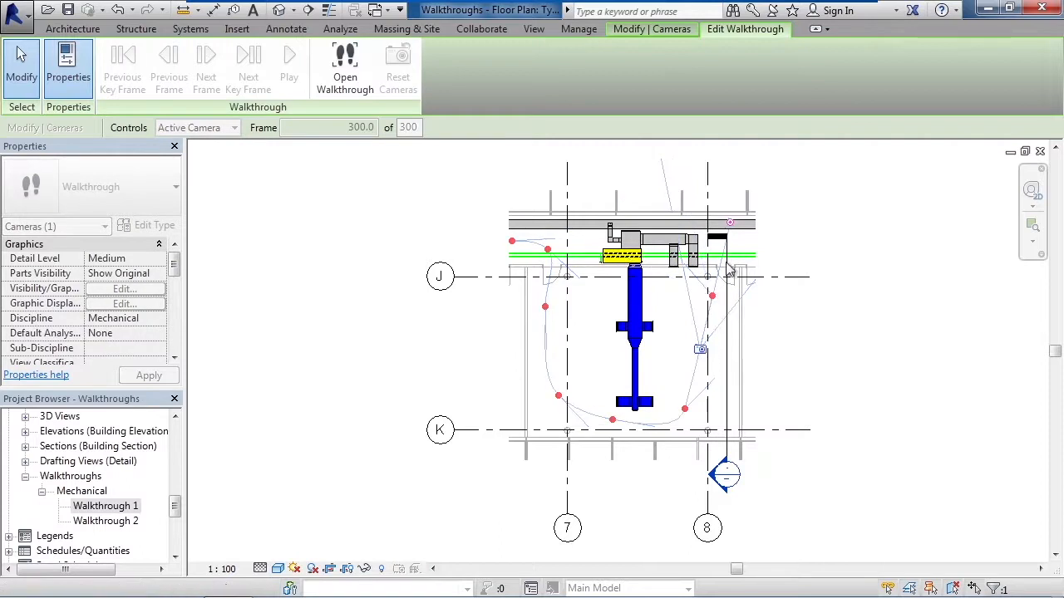
pyautogui.moveTo(732, 223); pyautogui.dragTo(642, 276)
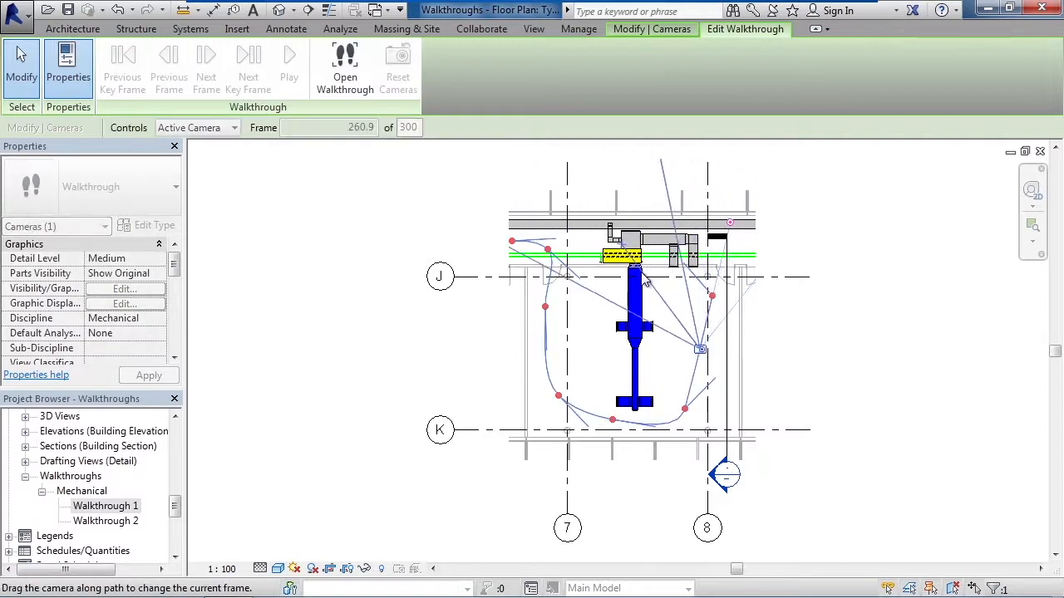
pyautogui.moveTo(703, 352); pyautogui.dragTo(685, 416)
pyautogui.moveTo(778, 317); pyautogui.dragTo(649, 285)
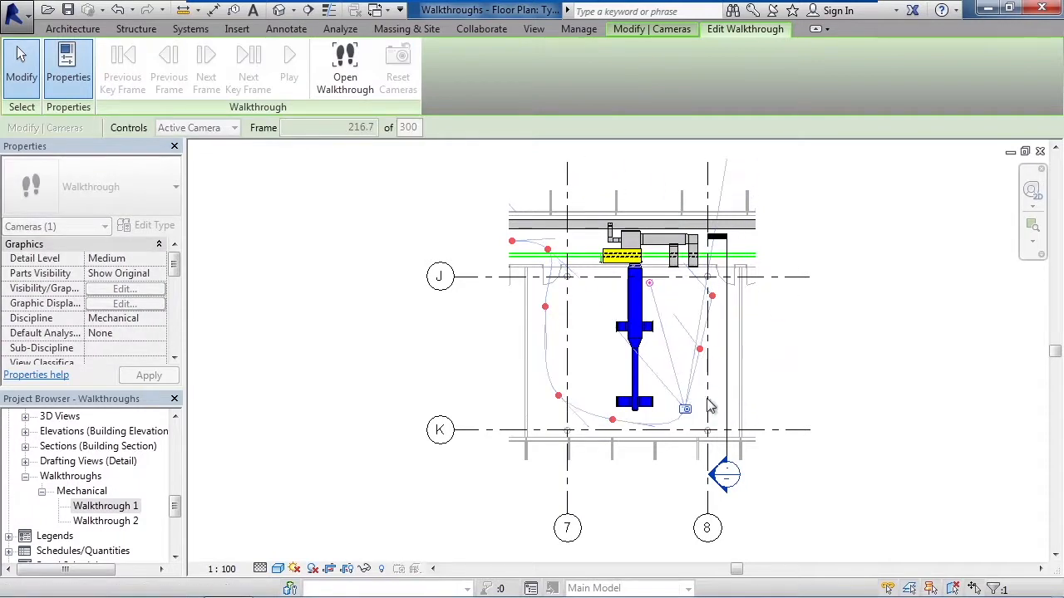
# Step: Move the active camera to the key frame near grid 7 above grid K, aim it across the room, and continue to the key frame below grid J
pyautogui.moveTo(687, 410); pyautogui.dragTo(561, 398)
pyautogui.moveTo(654, 496); pyautogui.dragTo(664, 318)
pyautogui.moveTo(558, 396); pyautogui.dragTo(545, 307)
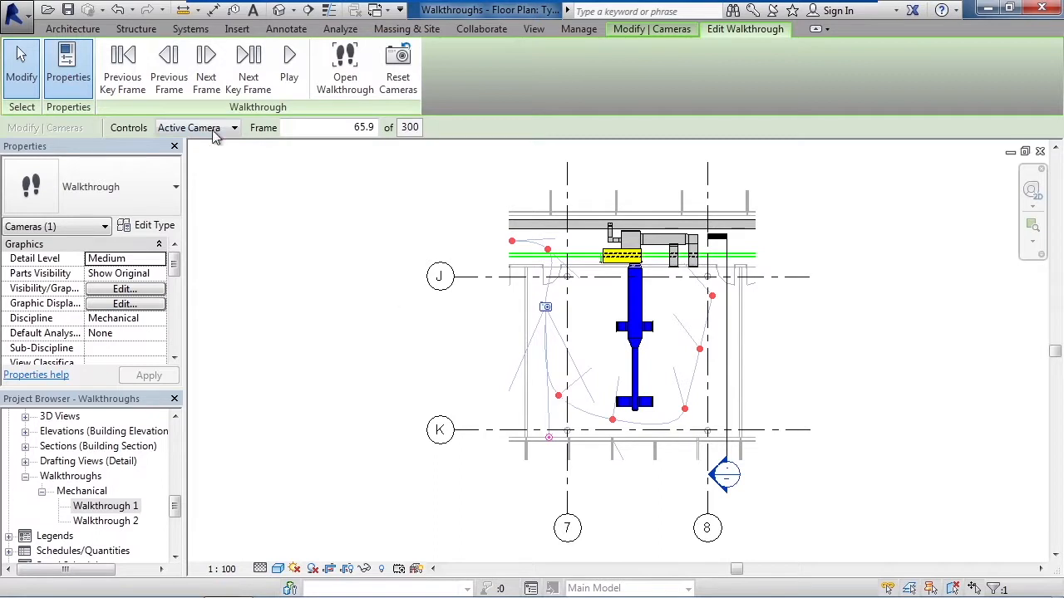
# Step: Set the walkthrough controls to Path and shift the two key frames above grid K, near grids 7 and 8, slightly inward
pyautogui.click(235, 127)
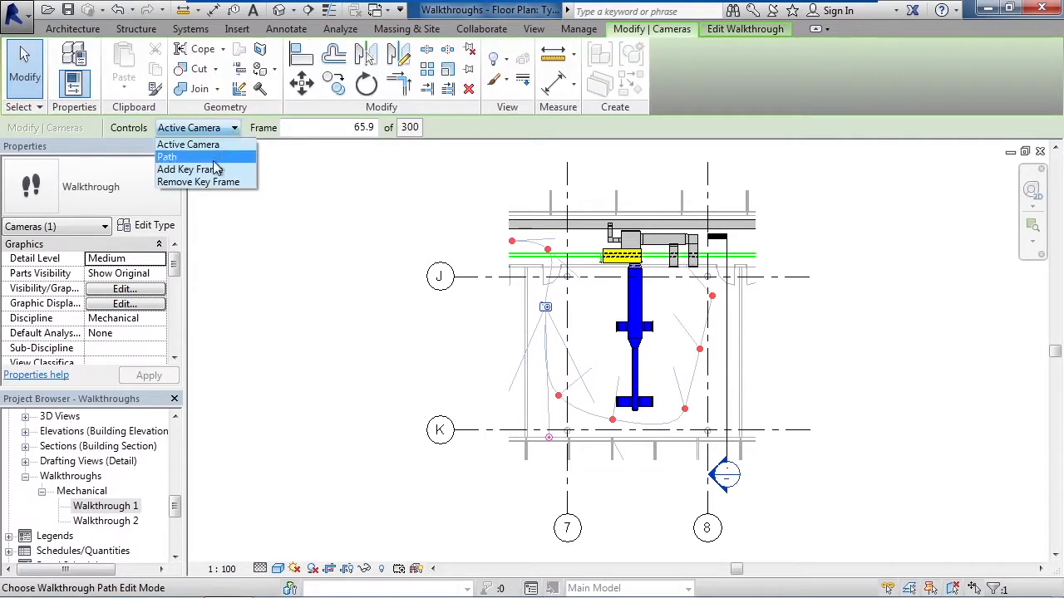
pyautogui.click(215, 158)
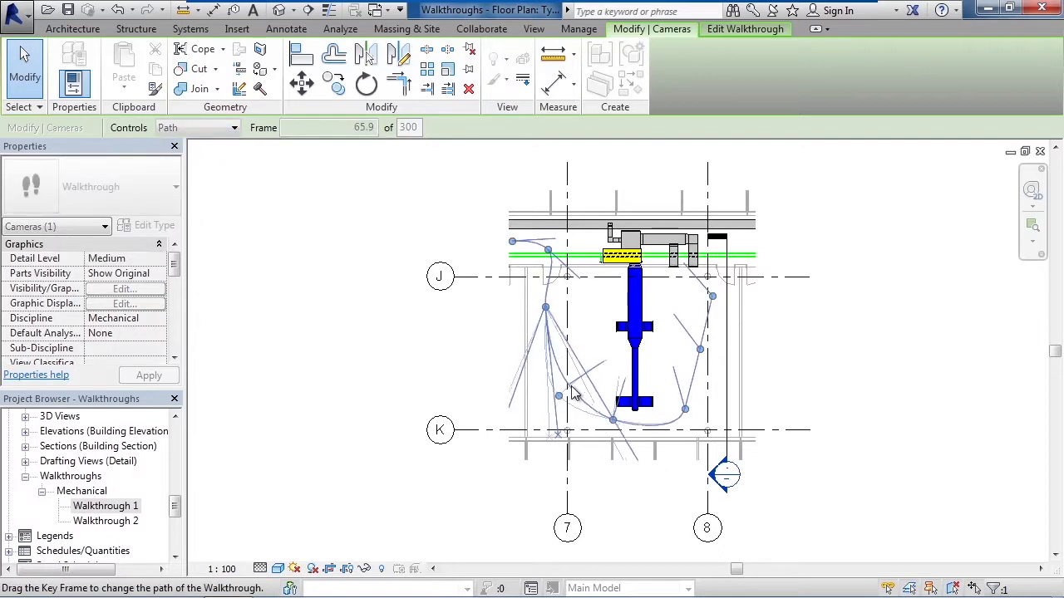
pyautogui.moveTo(570, 391); pyautogui.dragTo(571, 383)
pyautogui.moveTo(680, 394); pyautogui.dragTo(674, 406)
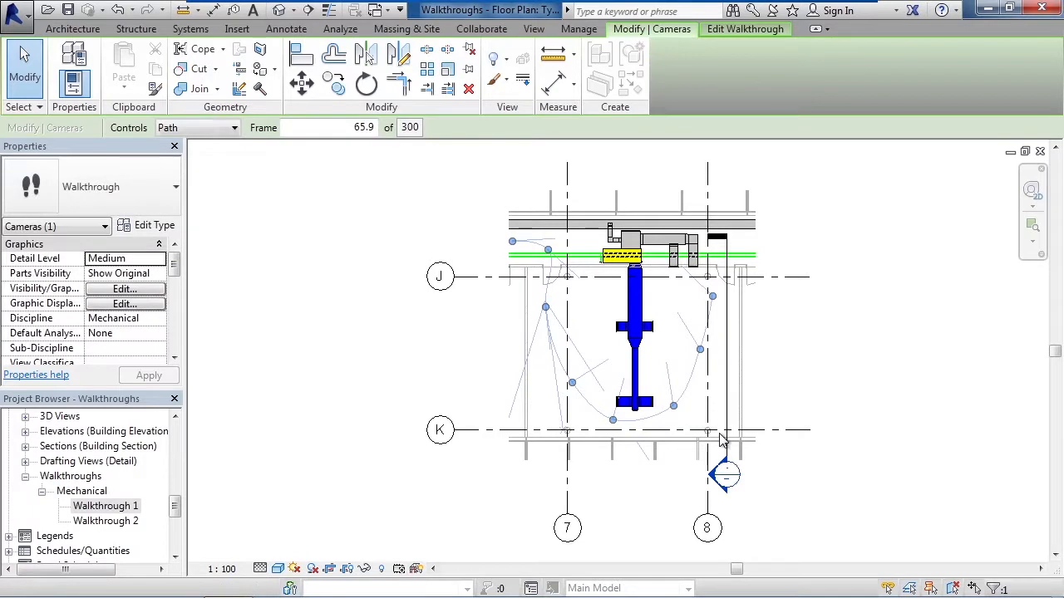
# Step: Set the walkthrough controls to Active Camera, place the camera on the key frame below grid J near grid 7, and end editing
pyautogui.click(232, 131)
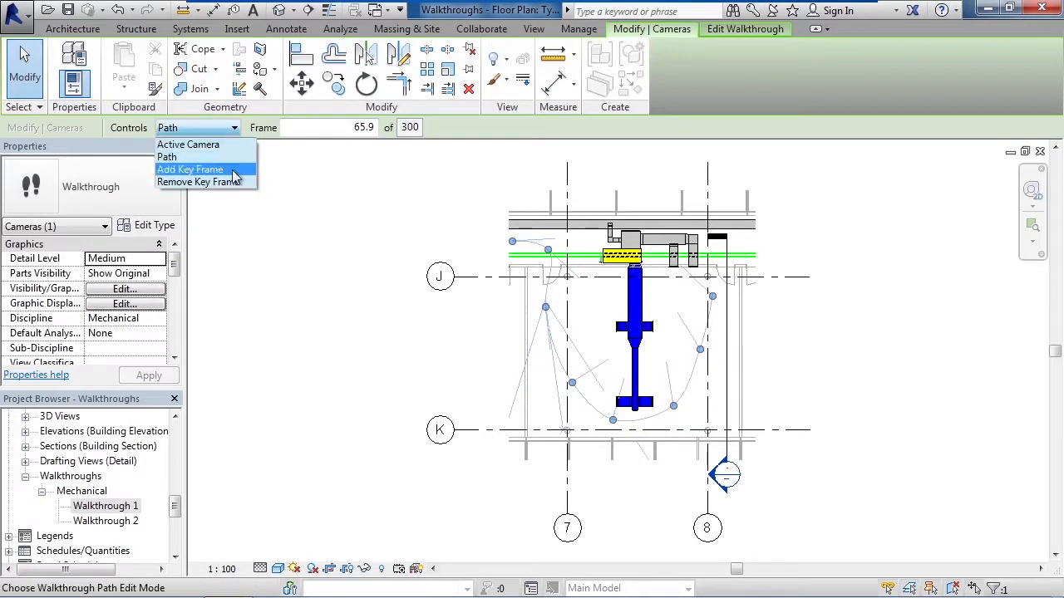
pyautogui.click(235, 129)
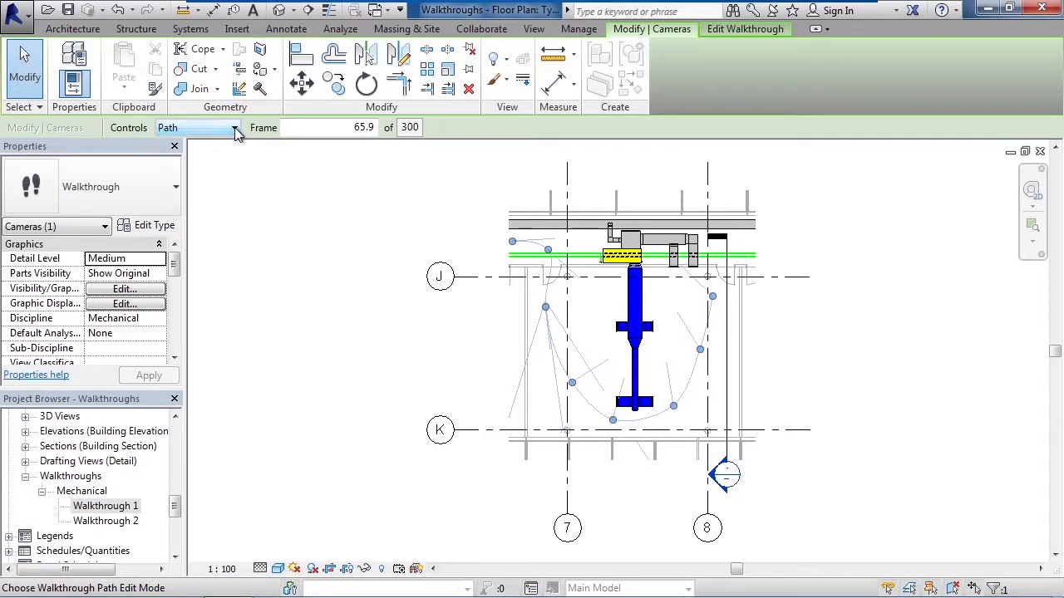
pyautogui.click(236, 135)
pyautogui.click(183, 142)
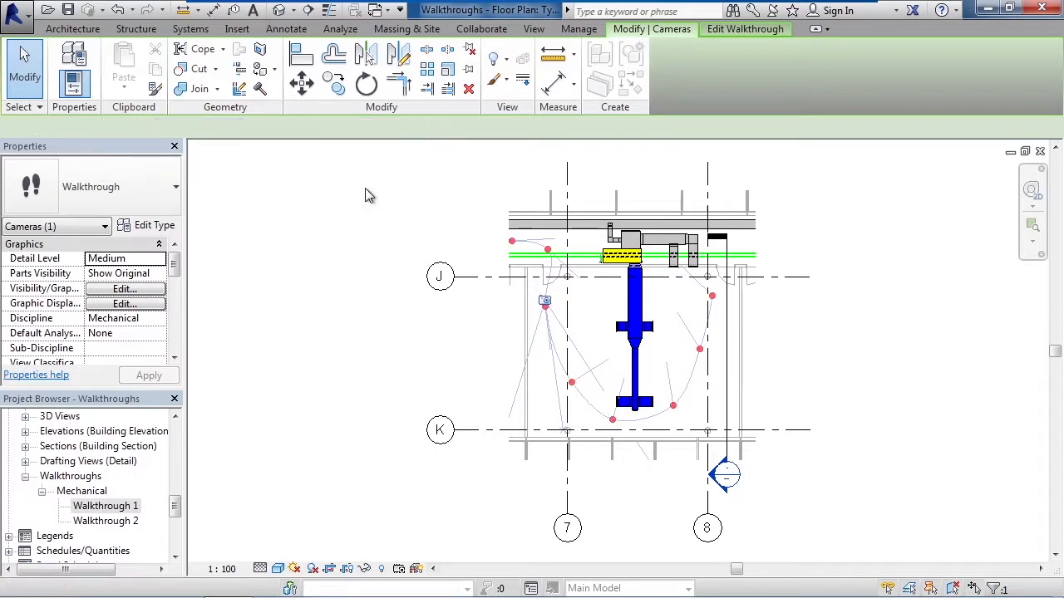
pyautogui.moveTo(545, 305); pyautogui.dragTo(547, 309)
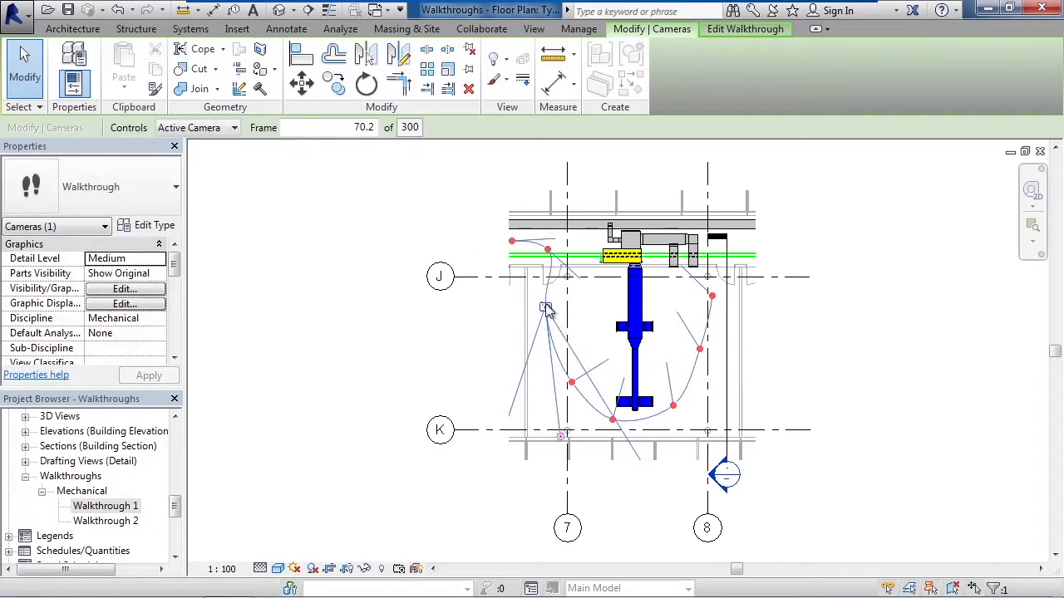
pyautogui.click(27, 91)
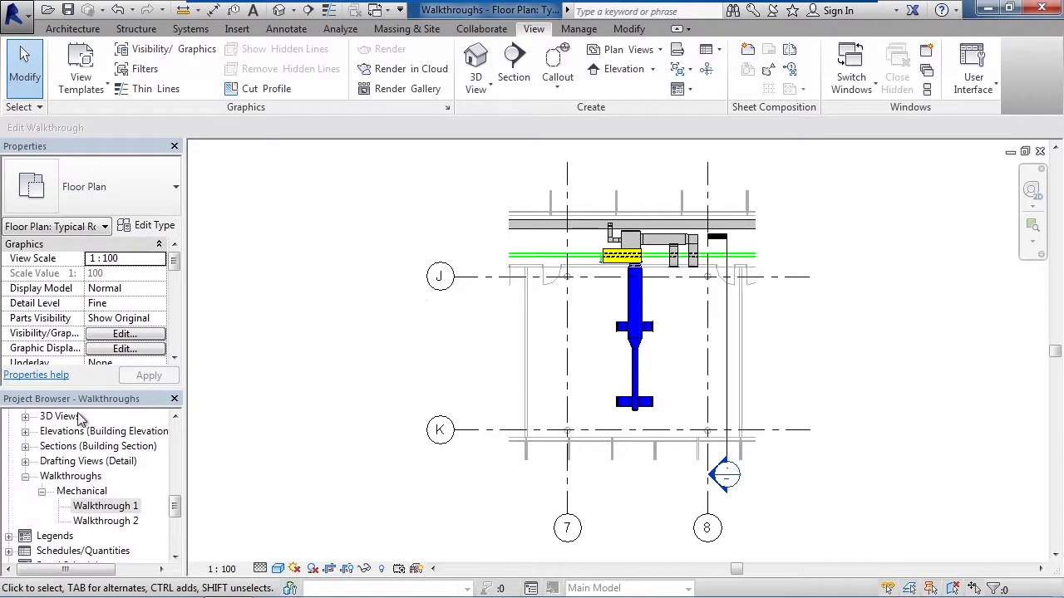
# Step: Show the camera of Walkthrough 2 in the plan, open its walkthrough view in edit mode, and play it
pyautogui.click(111, 521)
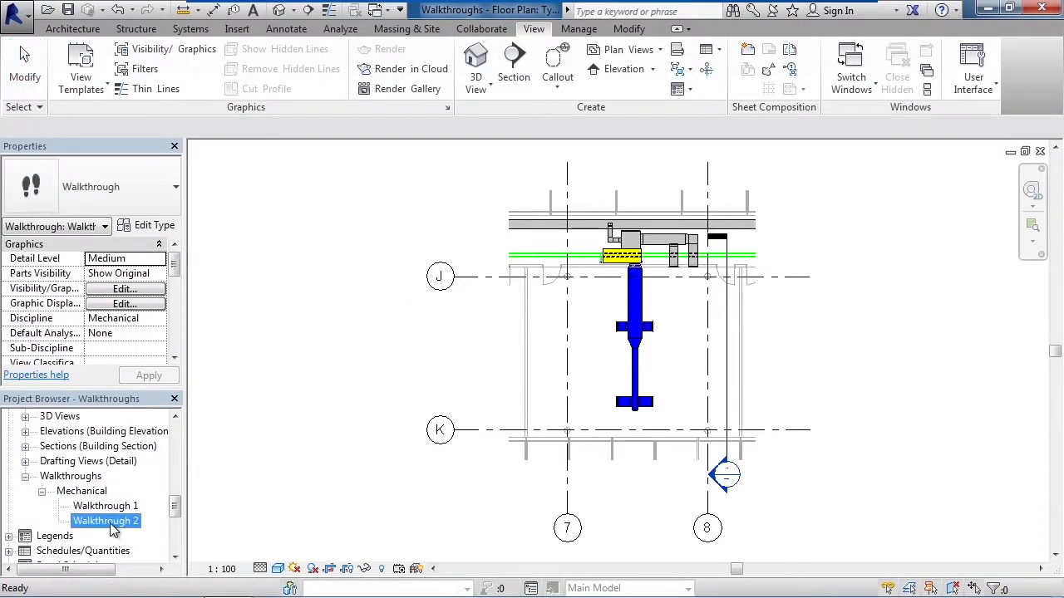
pyautogui.rightClick(110, 523)
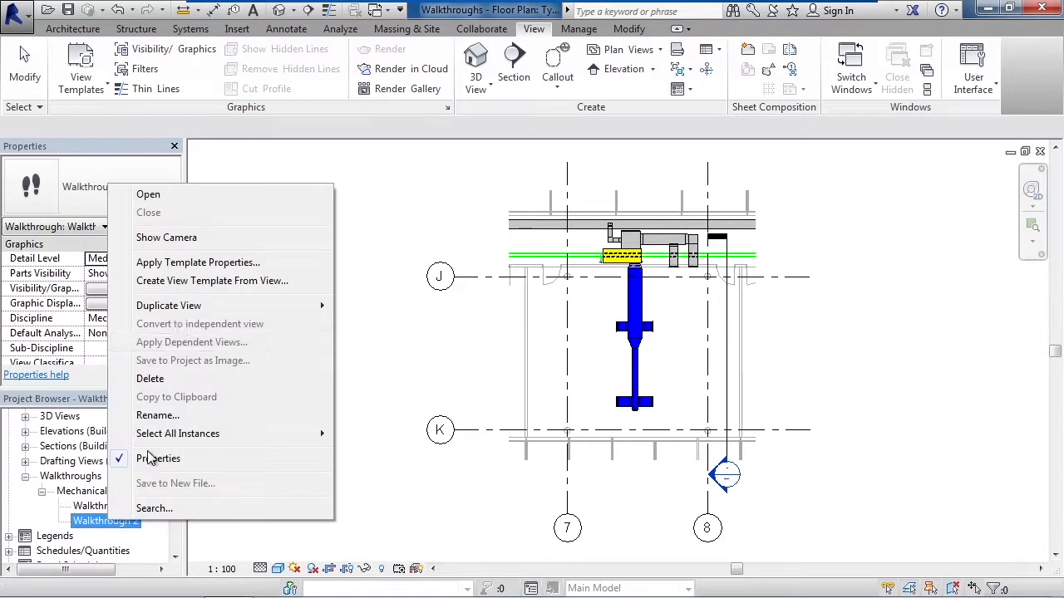
pyautogui.click(167, 238)
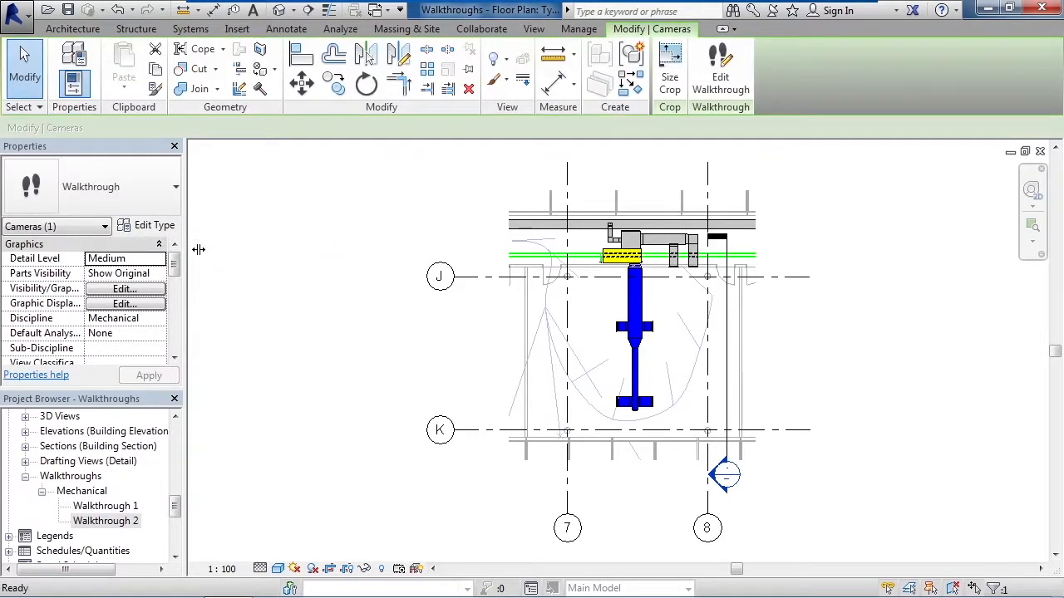
pyautogui.click(720, 92)
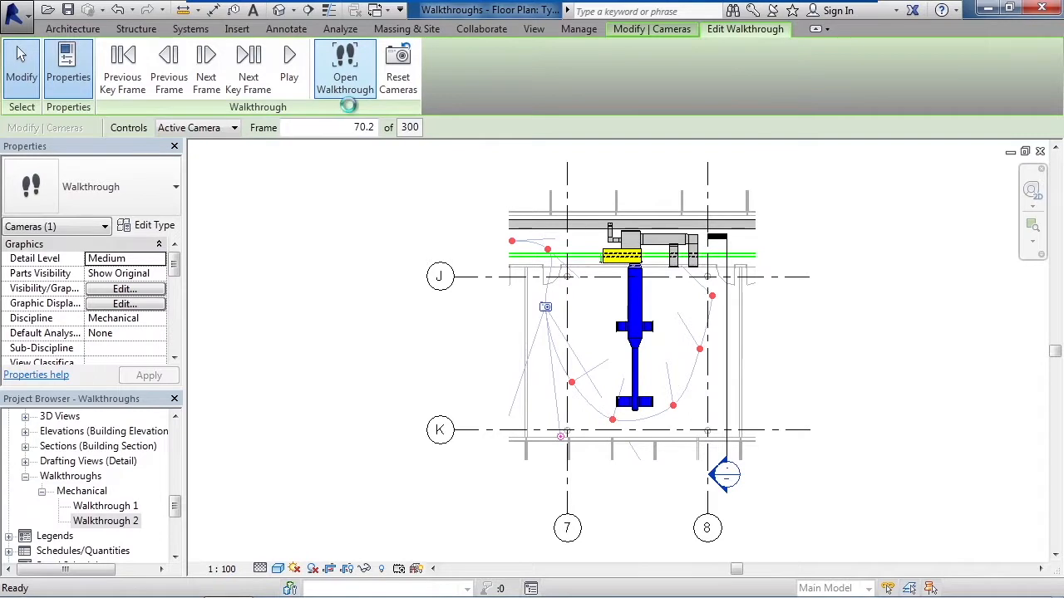
pyautogui.click(335, 91)
pyautogui.click(297, 88)
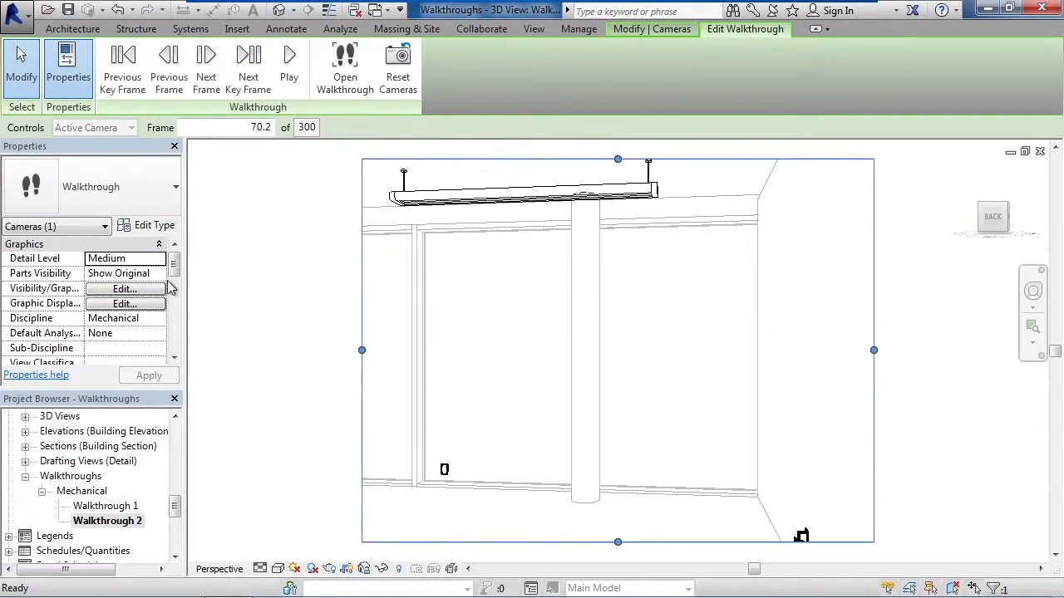
# Step: Review the Walkthrough Frames settings and the Rendering Settings in the properties of Walkthrough 2
pyautogui.moveTo(175, 266); pyautogui.dragTo(173, 349)
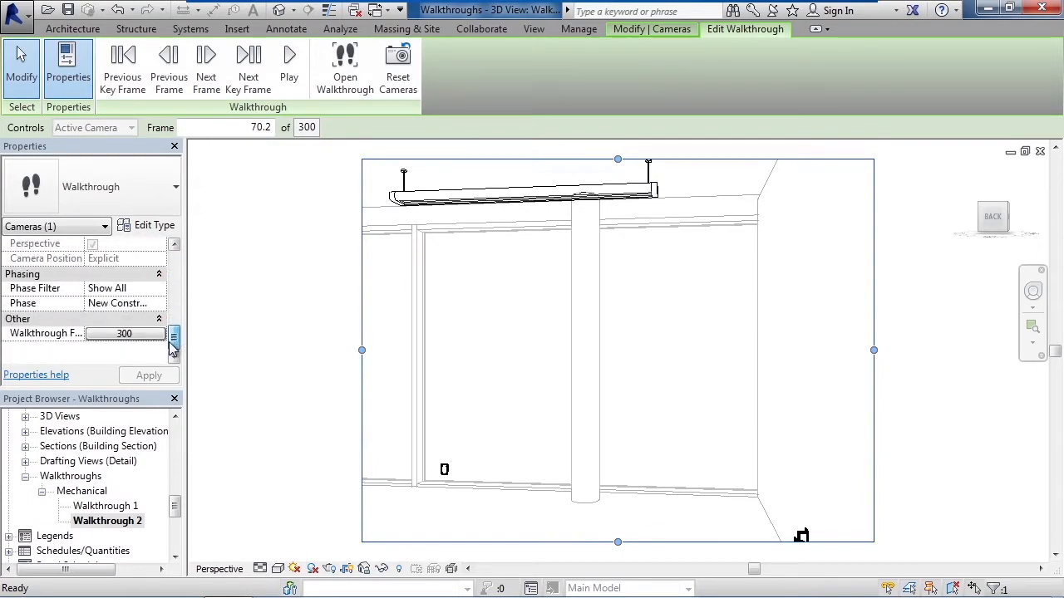
pyautogui.click(124, 333)
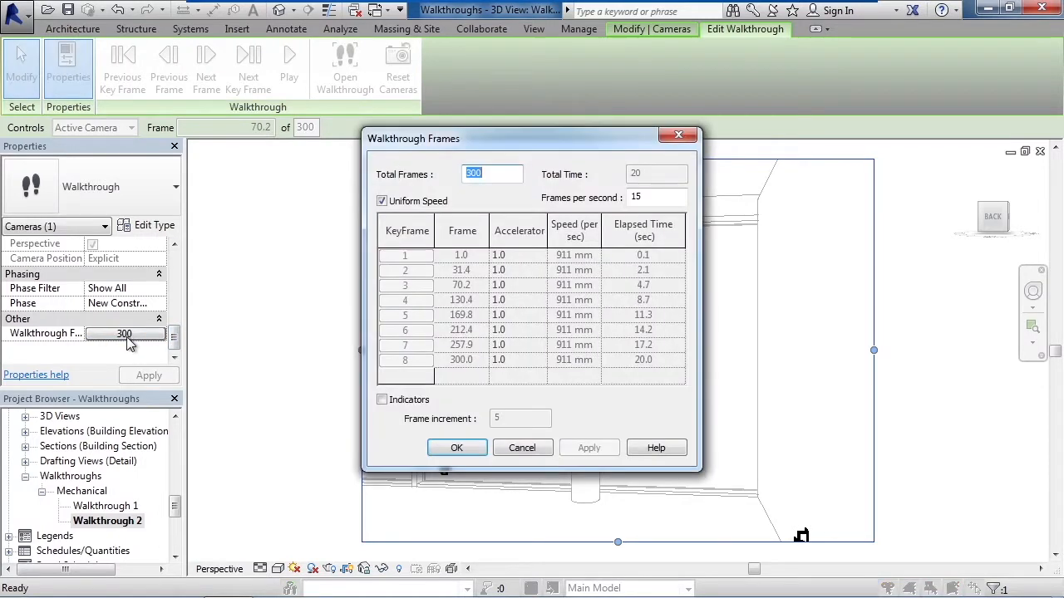
pyautogui.click(457, 448)
pyautogui.moveTo(177, 339); pyautogui.dragTo(178, 325)
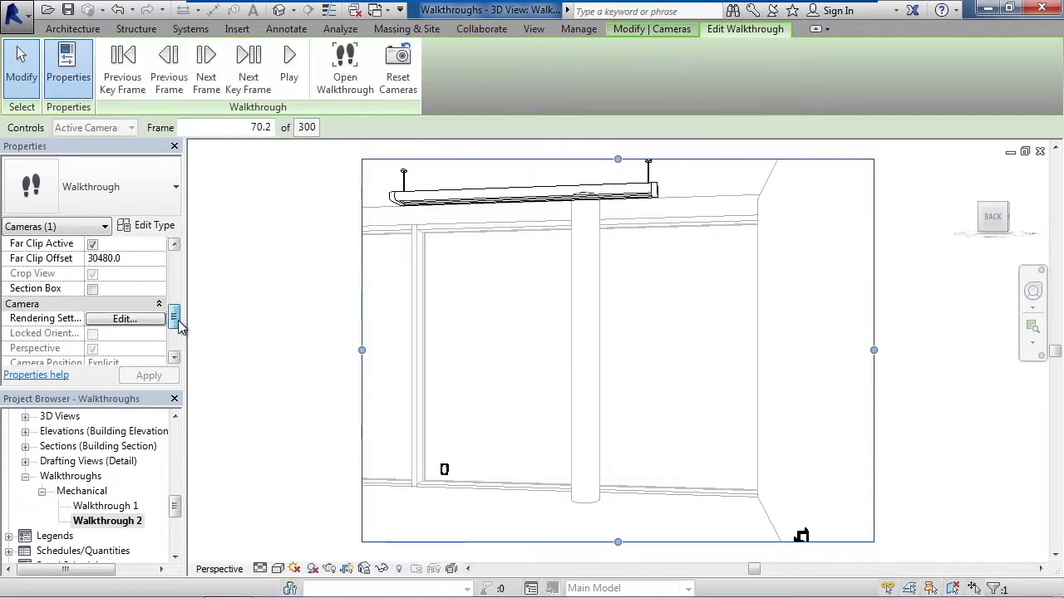
pyautogui.click(125, 319)
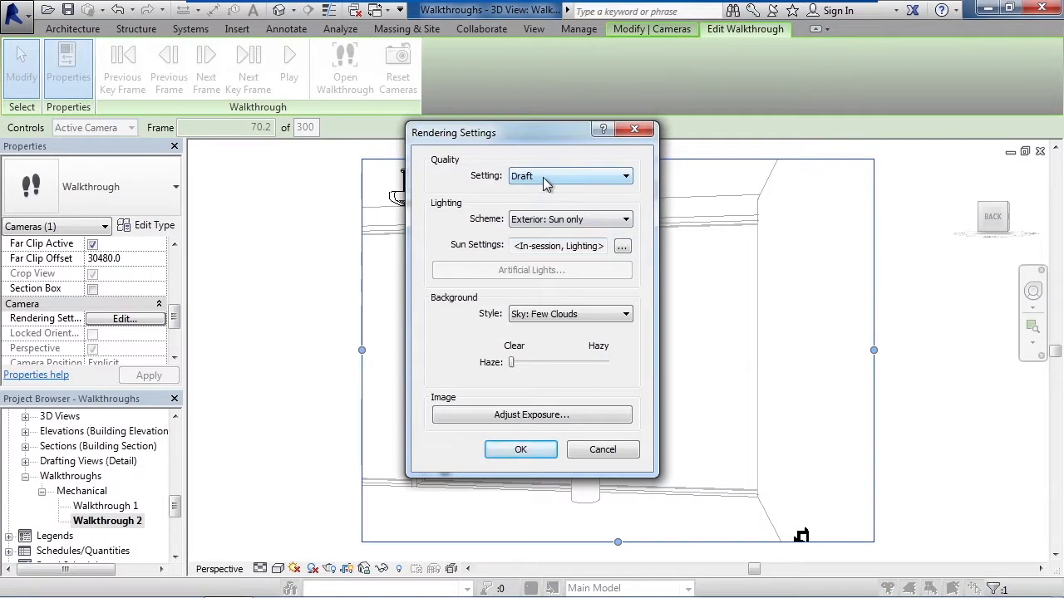
pyautogui.click(608, 450)
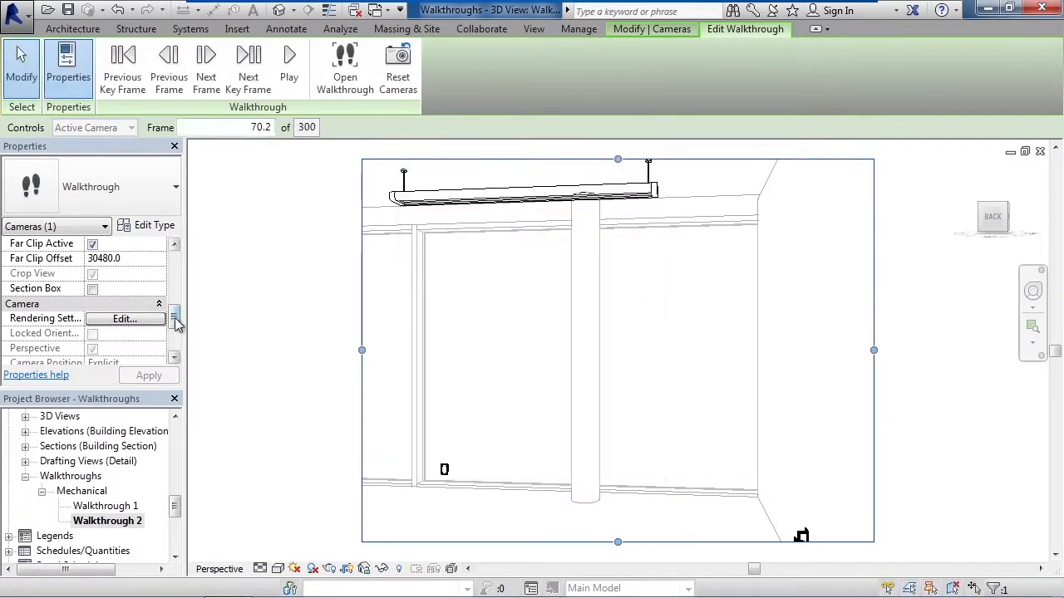
pyautogui.moveTo(174, 320); pyautogui.dragTo(175, 261)
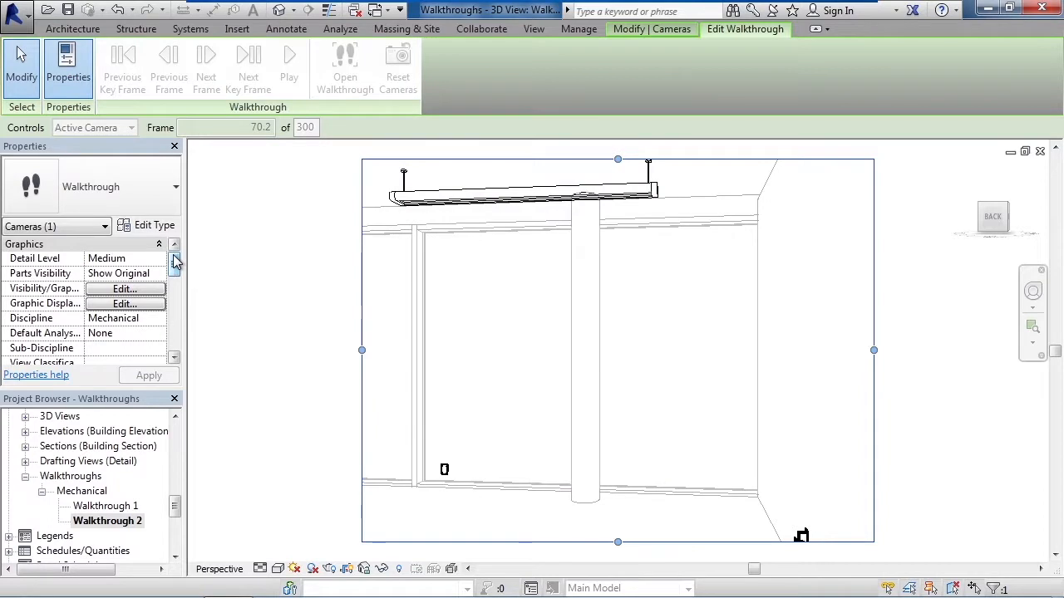
# Step: End editing of Walkthrough 2 and start exporting it as a walkthrough animation
pyautogui.click(22, 67)
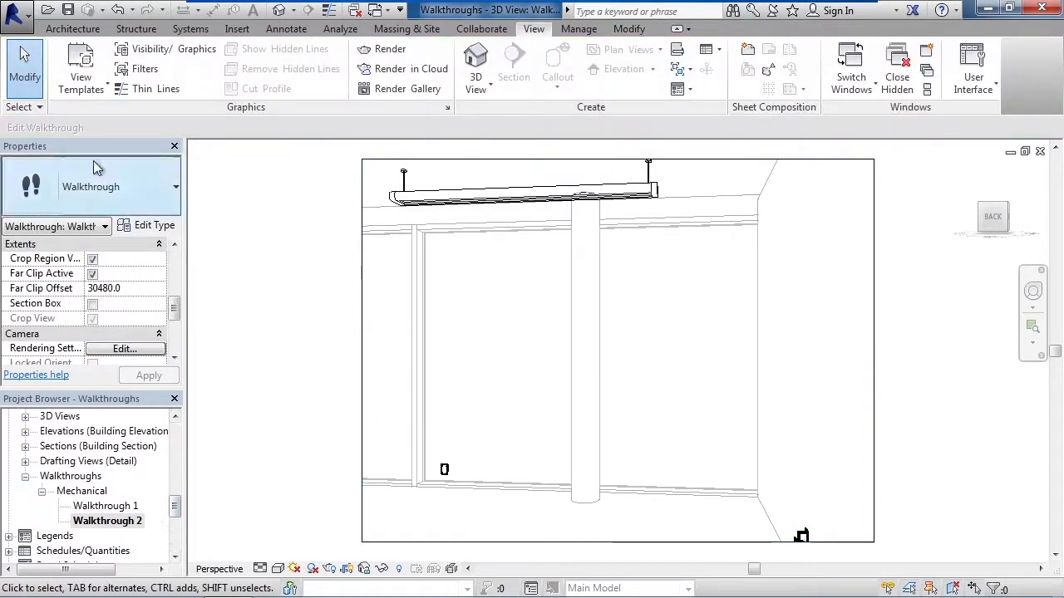
pyautogui.click(28, 21)
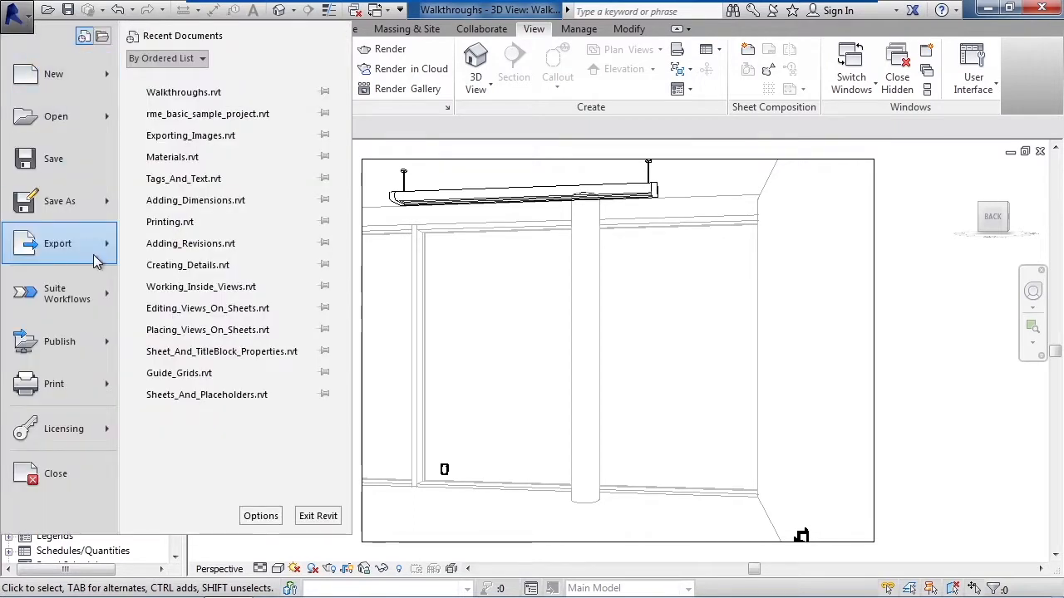
pyautogui.moveTo(94, 260)
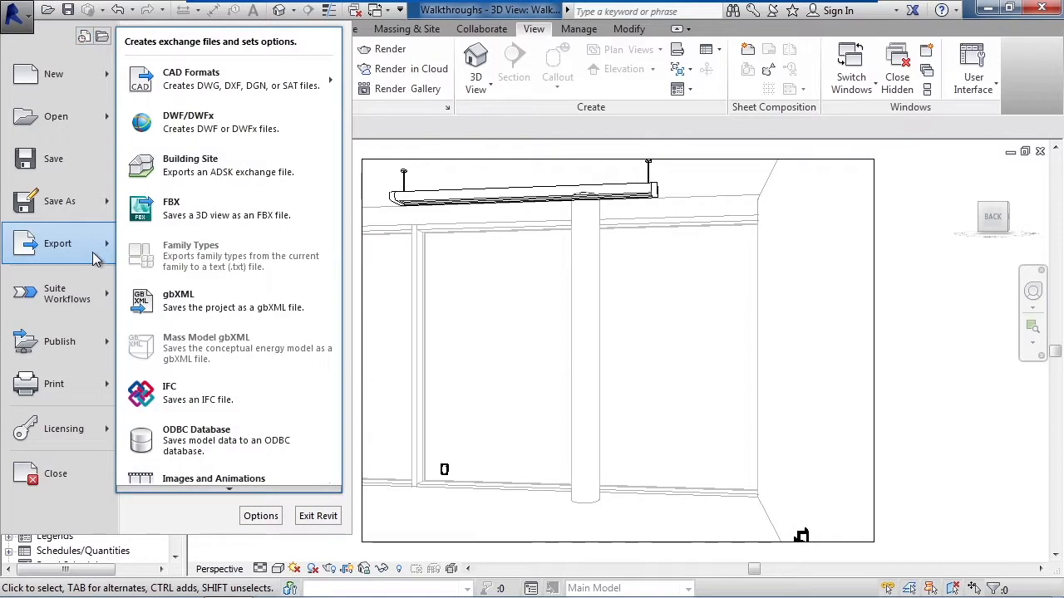
pyautogui.moveTo(218, 481)
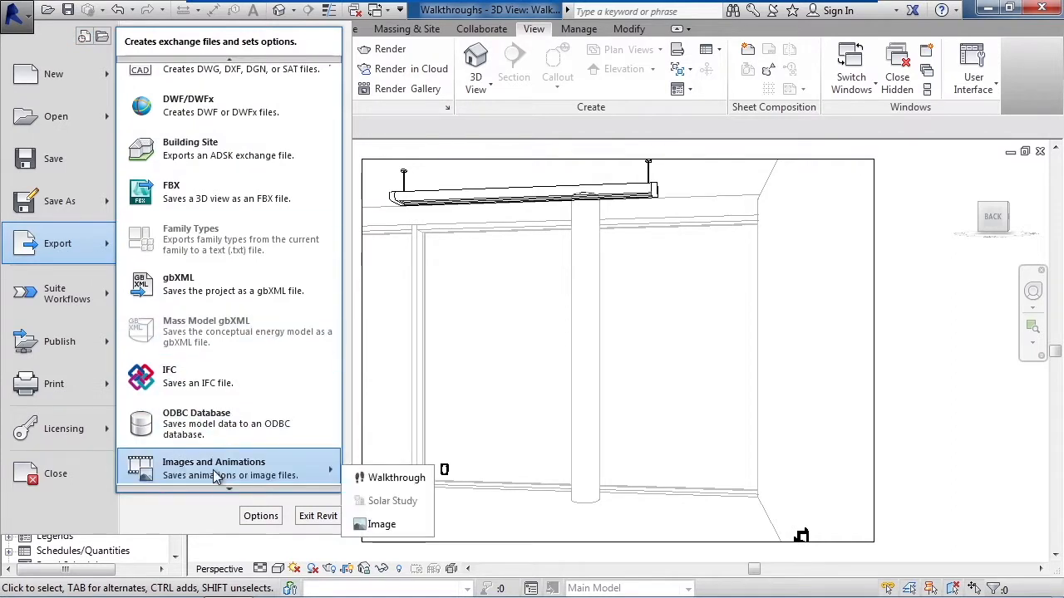
pyautogui.click(396, 477)
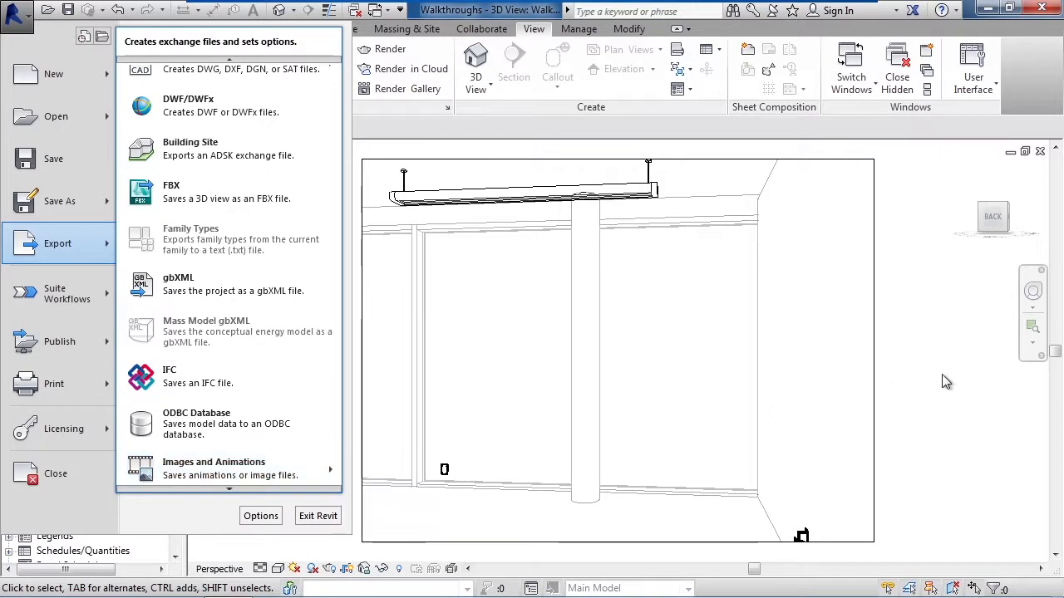